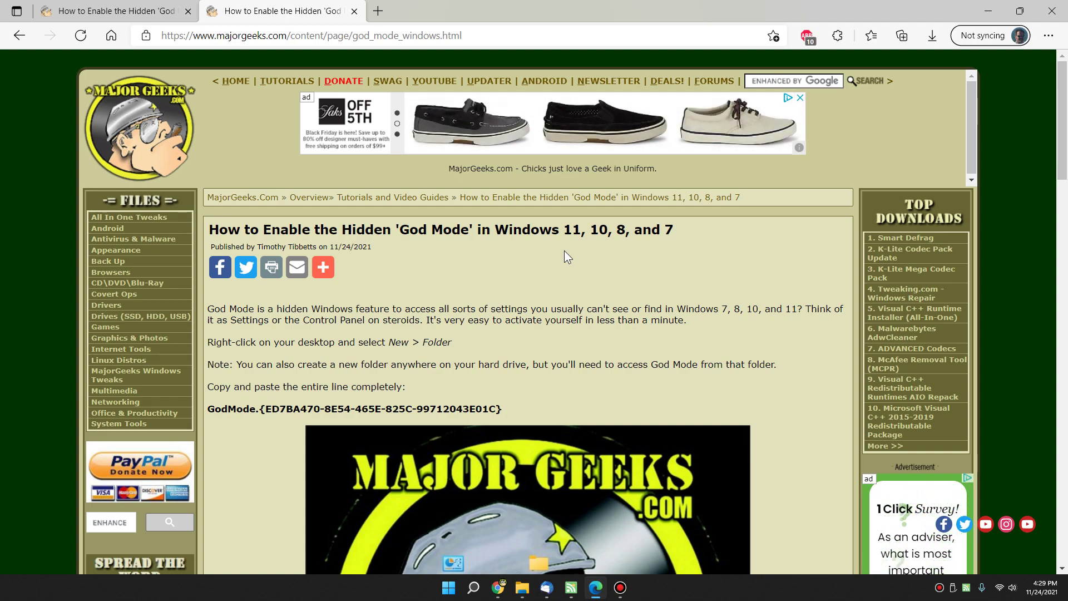
# Copy the GodMode.{ED7BA470-…} line from the MajorGeeks article, then minimize Edge
pyautogui.scroll(-1, 480, 265)
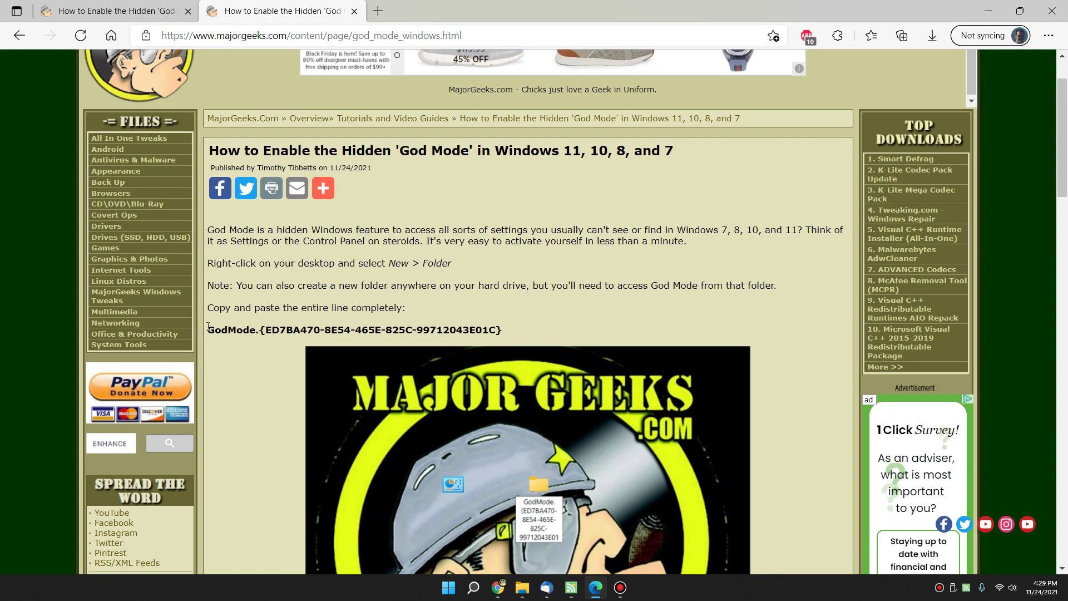
pyautogui.moveTo(209, 329); pyautogui.dragTo(508, 334)
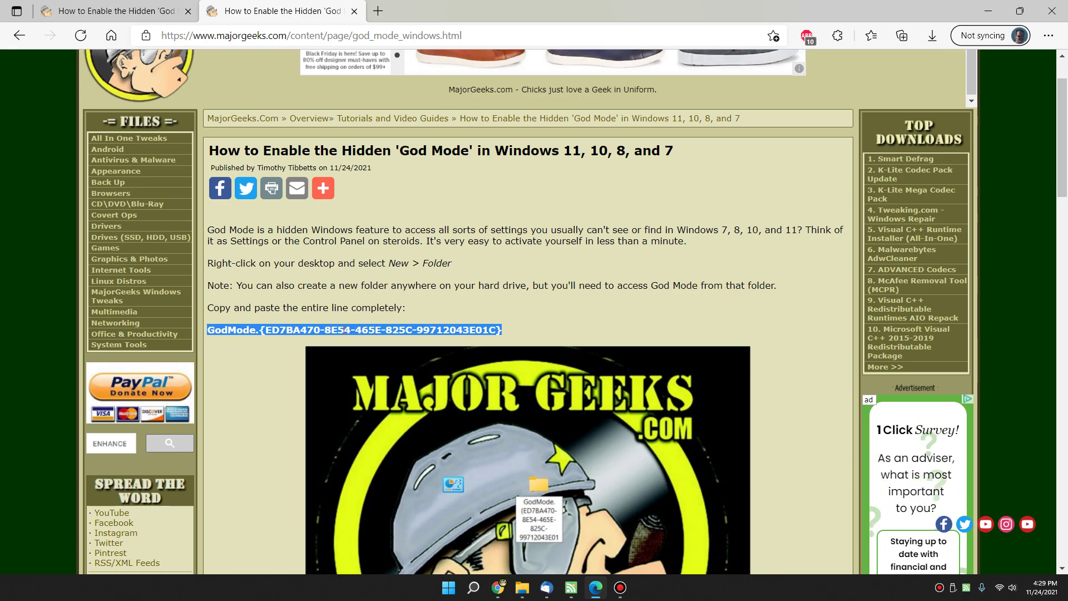
pyautogui.rightClick(343, 330)
pyautogui.click(376, 61)
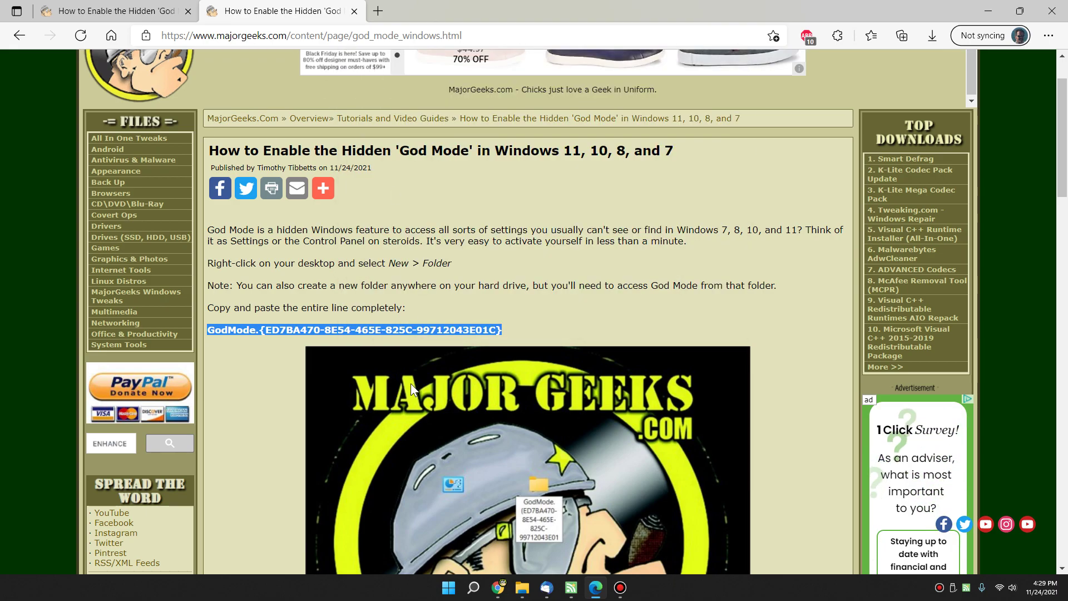
pyautogui.click(988, 10)
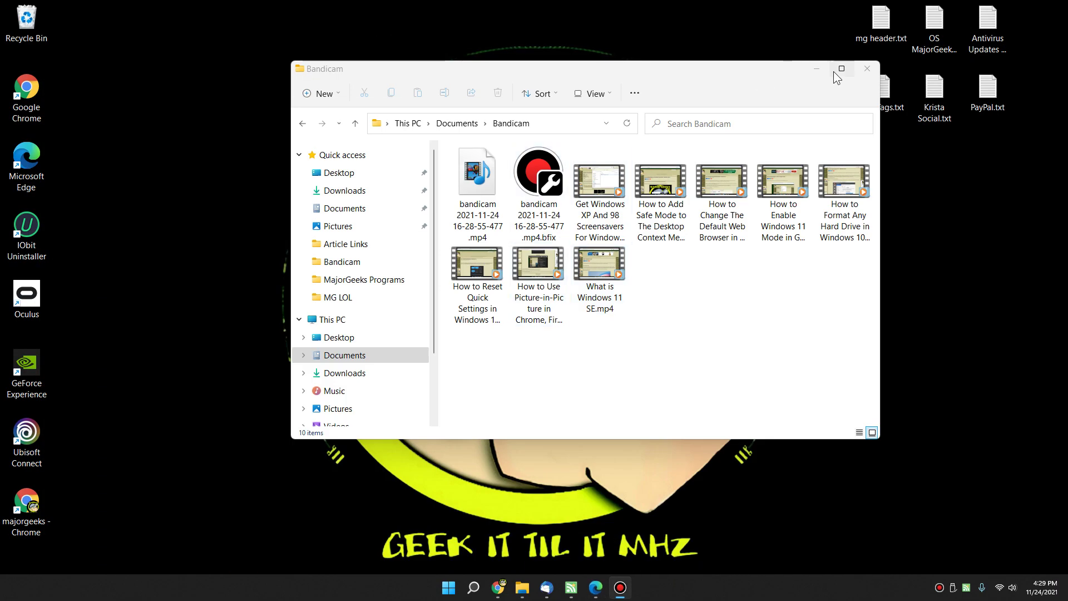
# Create a desktop folder named GodMode.{ED7BA470-8E54-465E-825C-99712043E01C} and open it
pyautogui.click(817, 69)
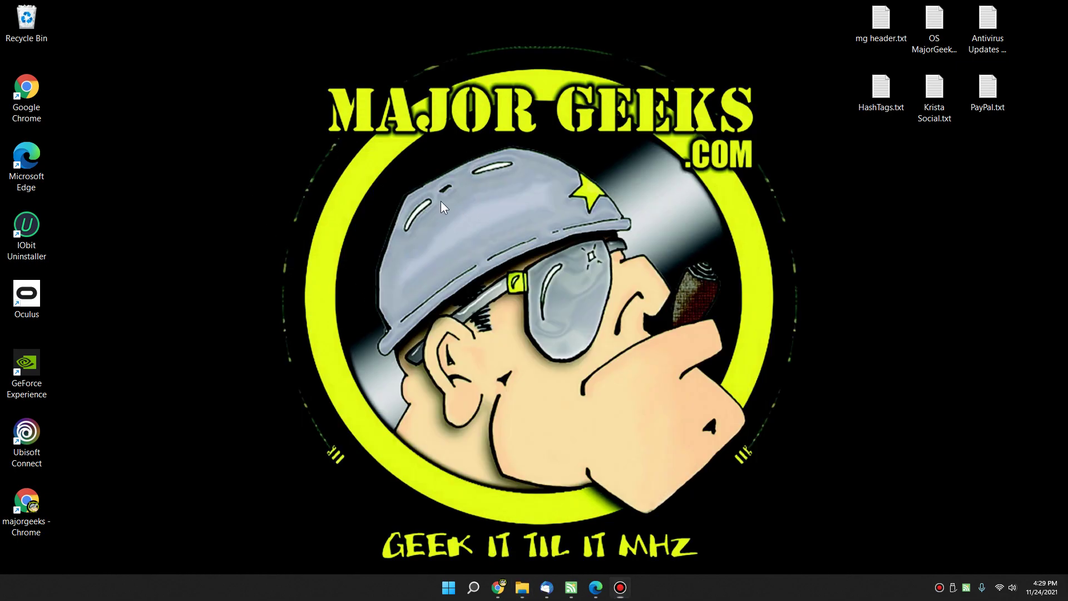
pyautogui.rightClick(443, 207)
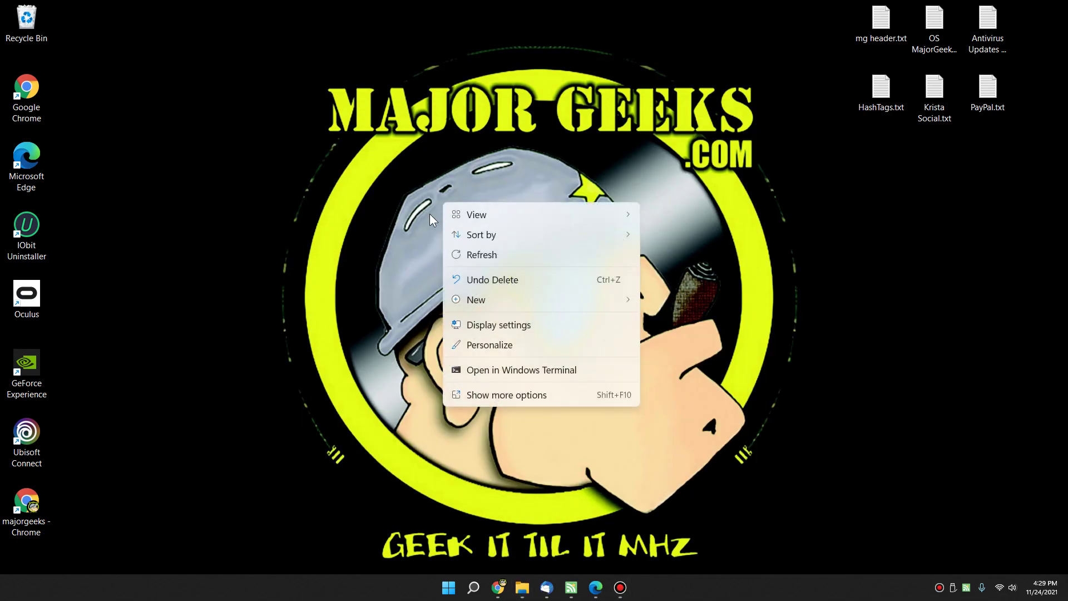
pyautogui.moveTo(512, 305)
pyautogui.click(691, 302)
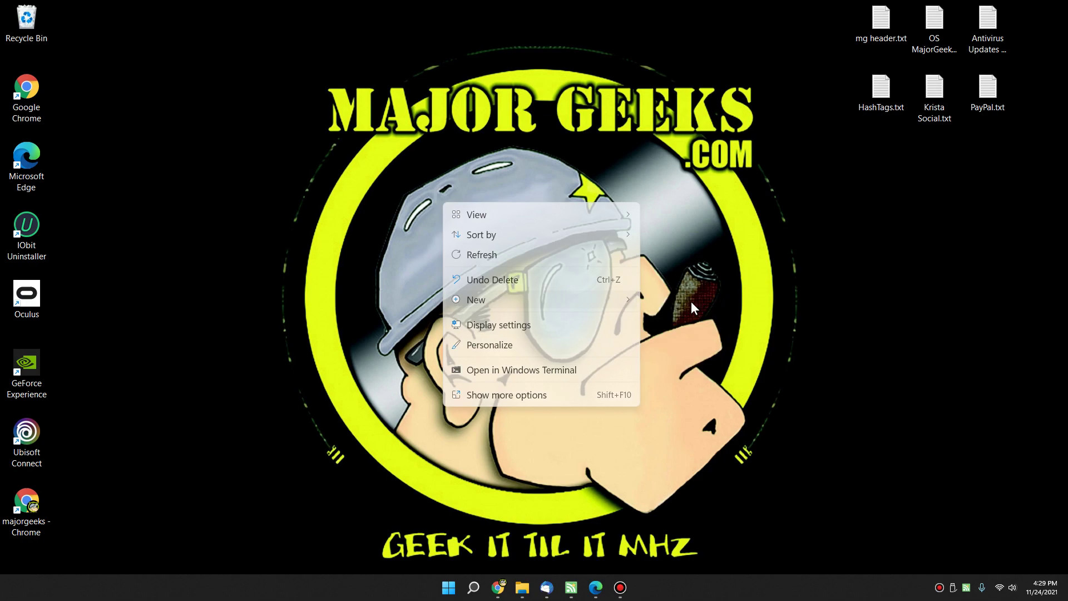
pyautogui.hotkey('ctrl', 'v')
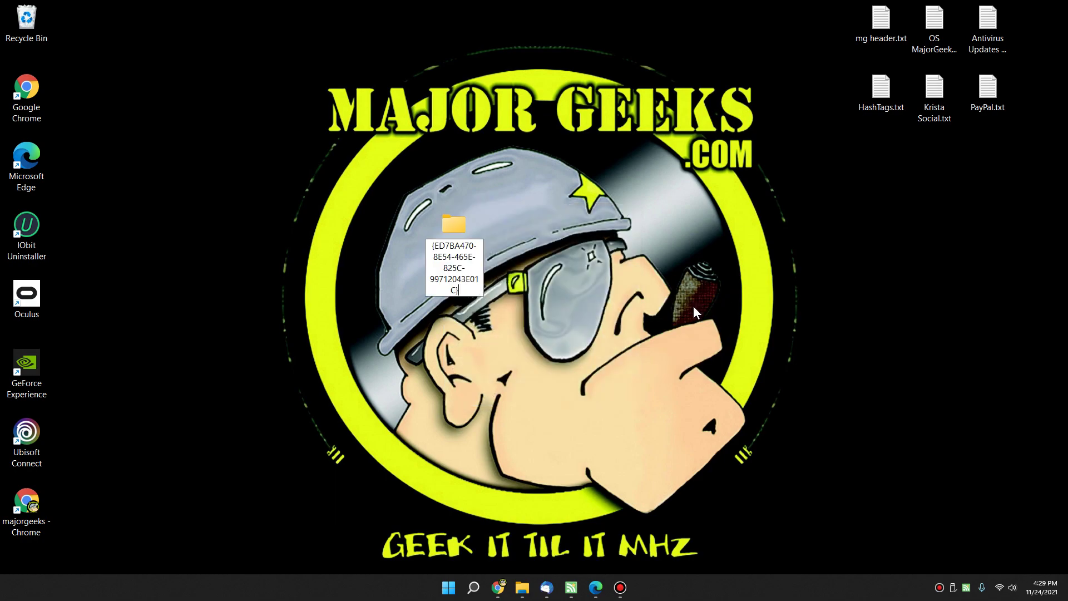
pyautogui.press('Home')
pyautogui.write('GodMode.')
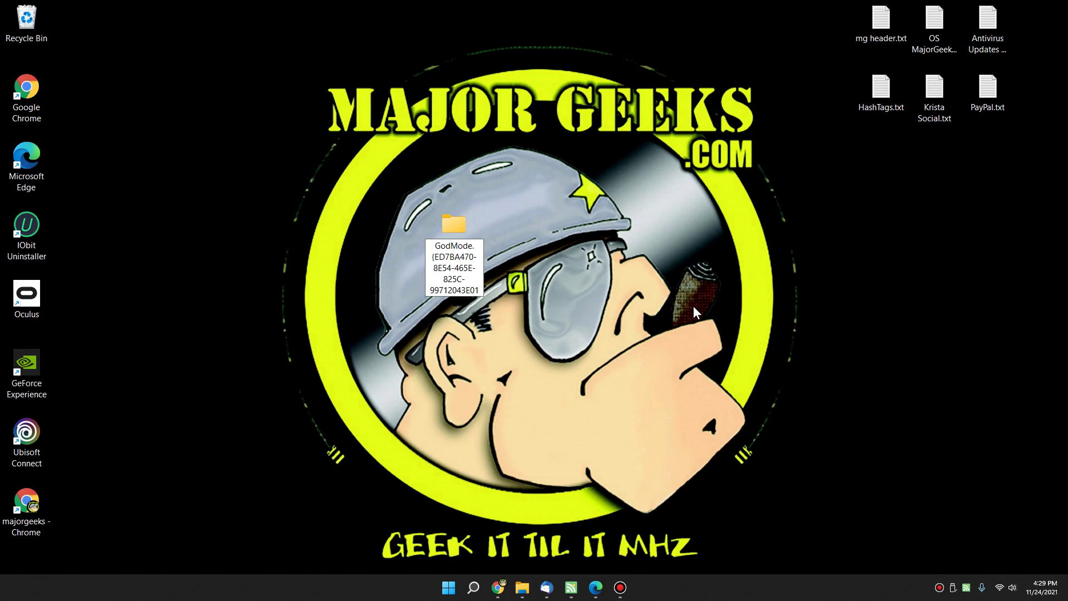
pyautogui.press('End')
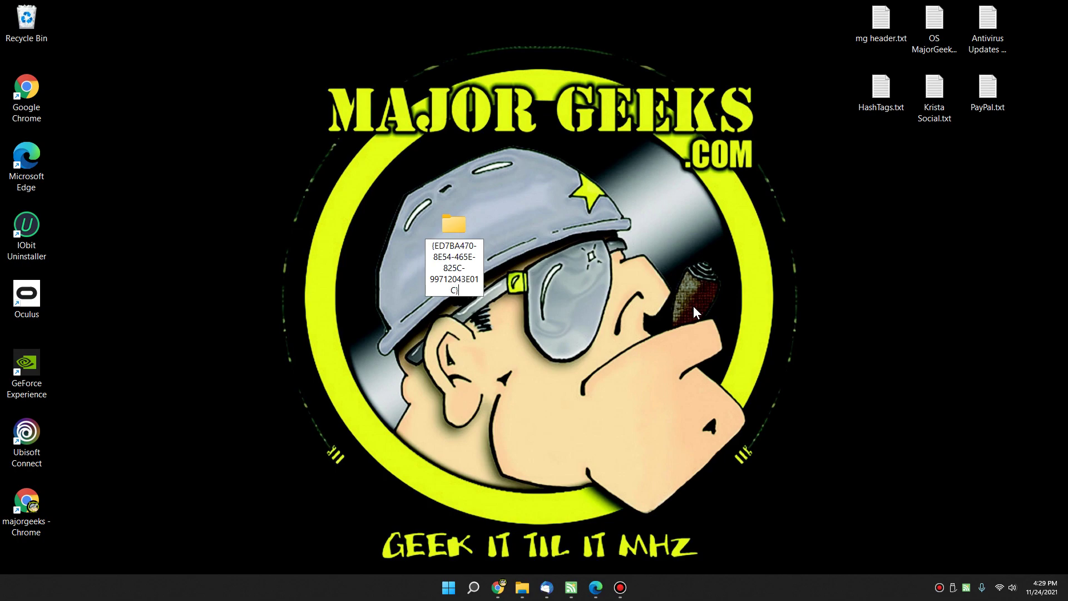
pyautogui.press('Return')
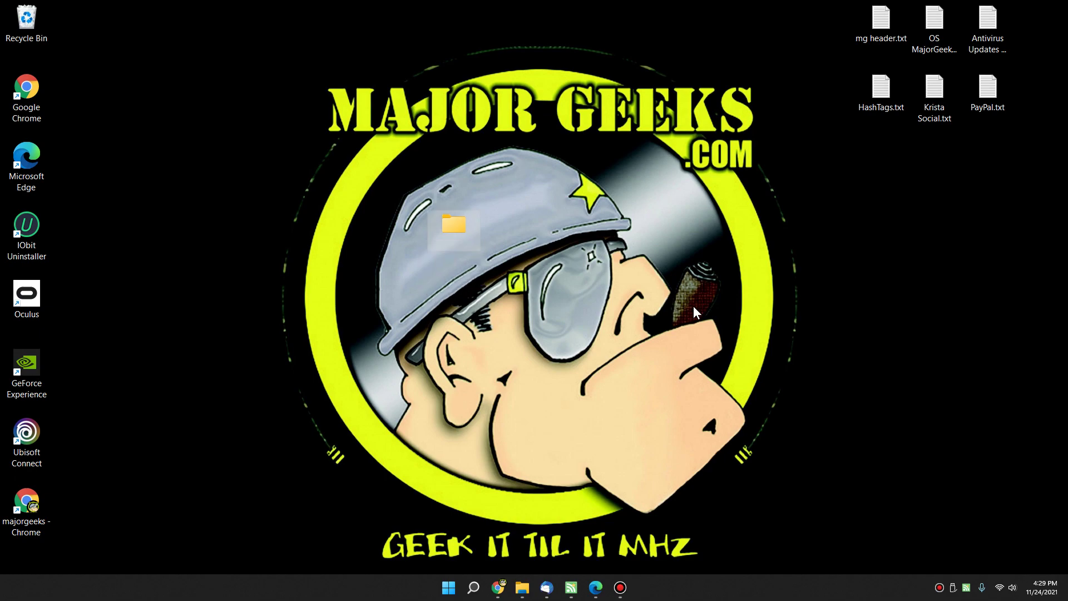
pyautogui.doubleClick(446, 231)
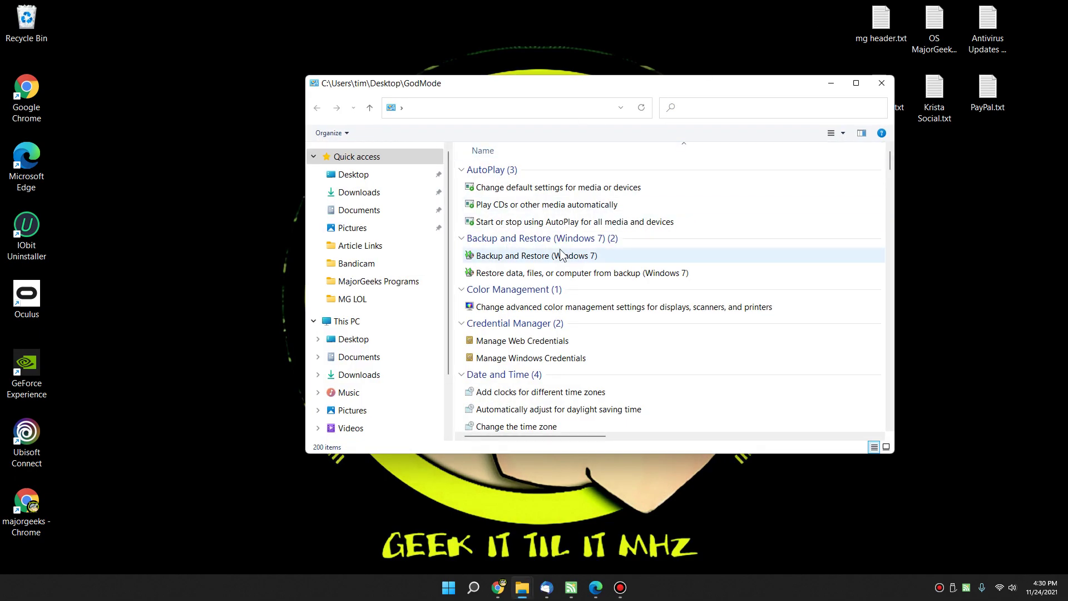
# Close the task list and rename the desktop folder to 'God Mode' through its Properties
pyautogui.click(882, 83)
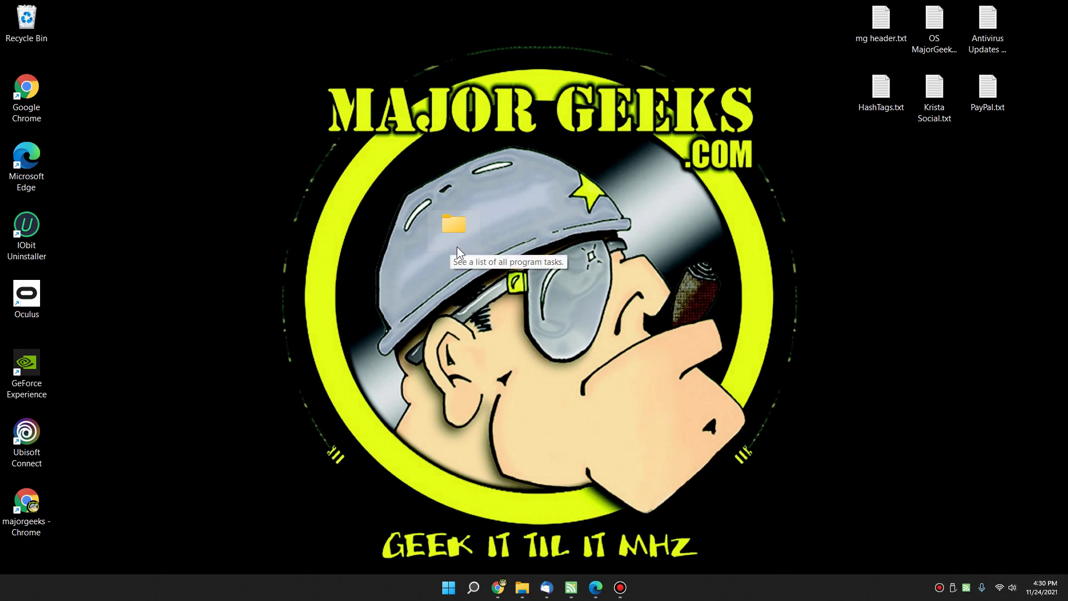
pyautogui.rightClick(461, 227)
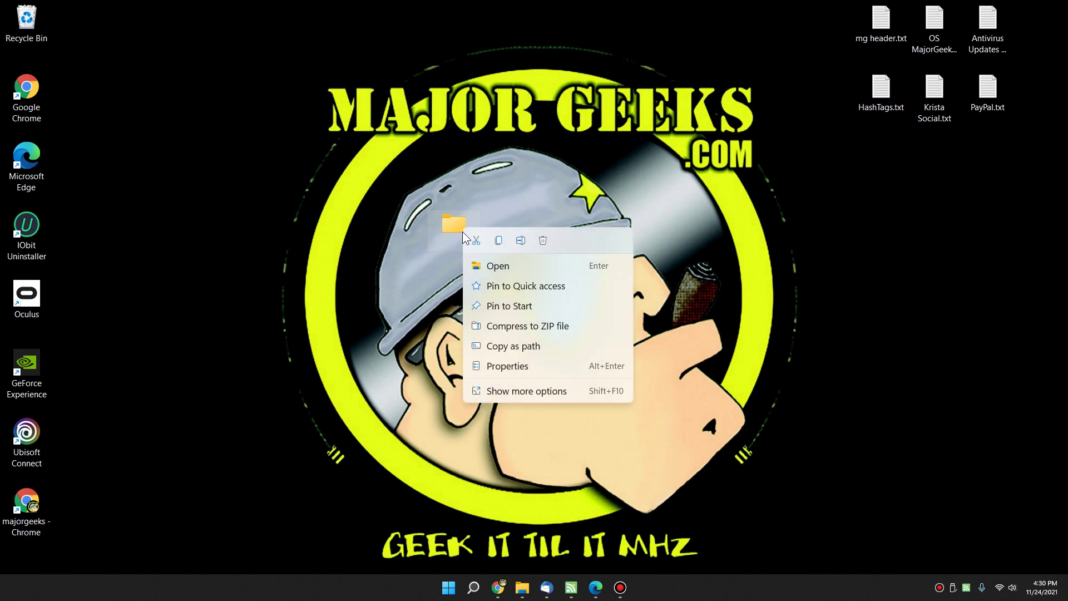
pyautogui.click(523, 372)
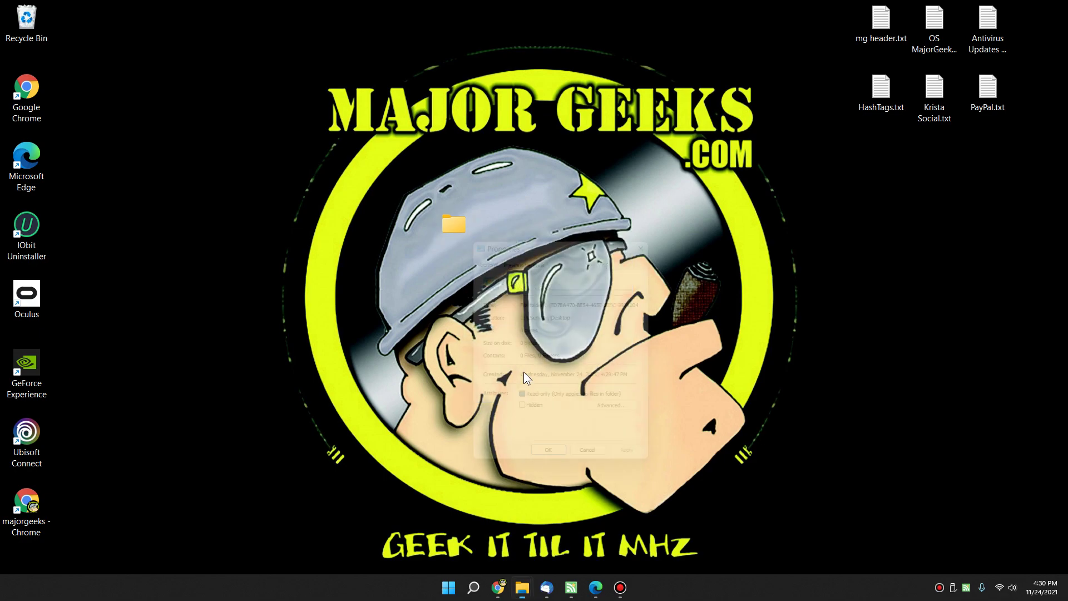
pyautogui.write('God Mode')
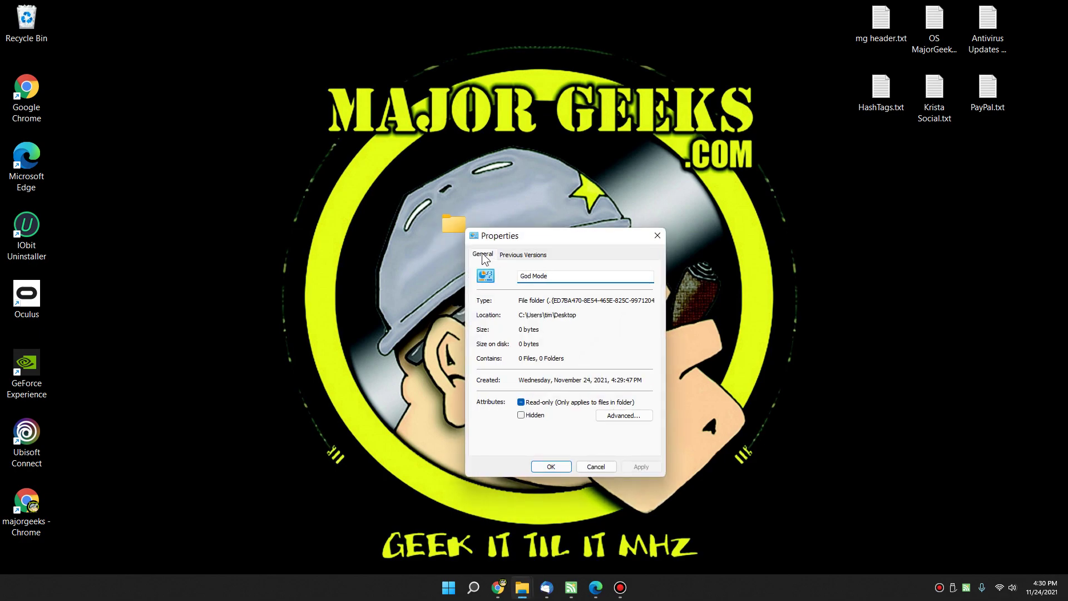
pyautogui.click(549, 466)
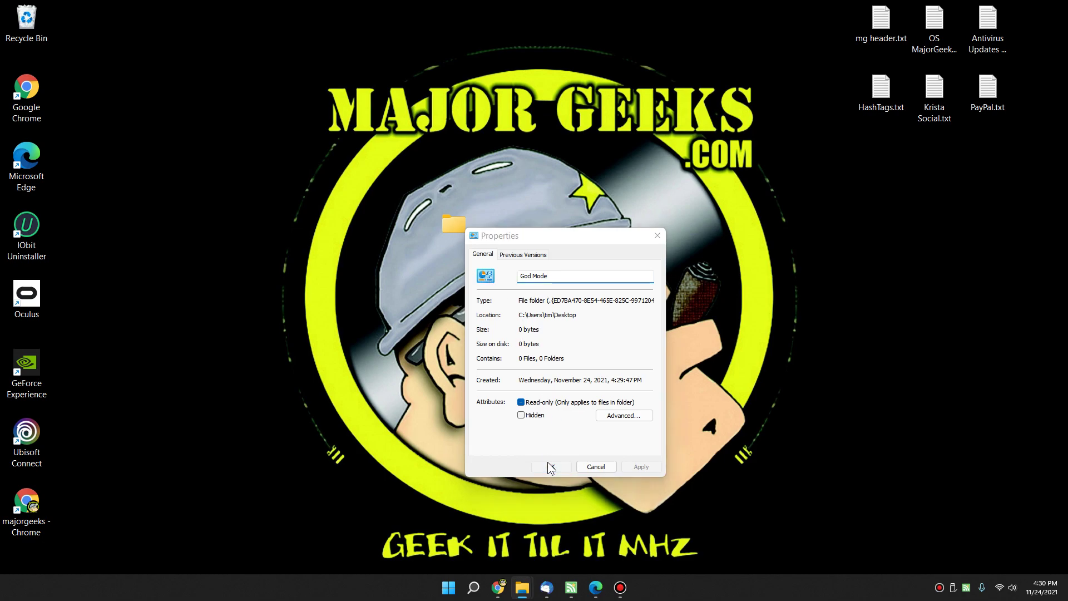
pyautogui.moveTo(248, 115); pyautogui.dragTo(248, 94)
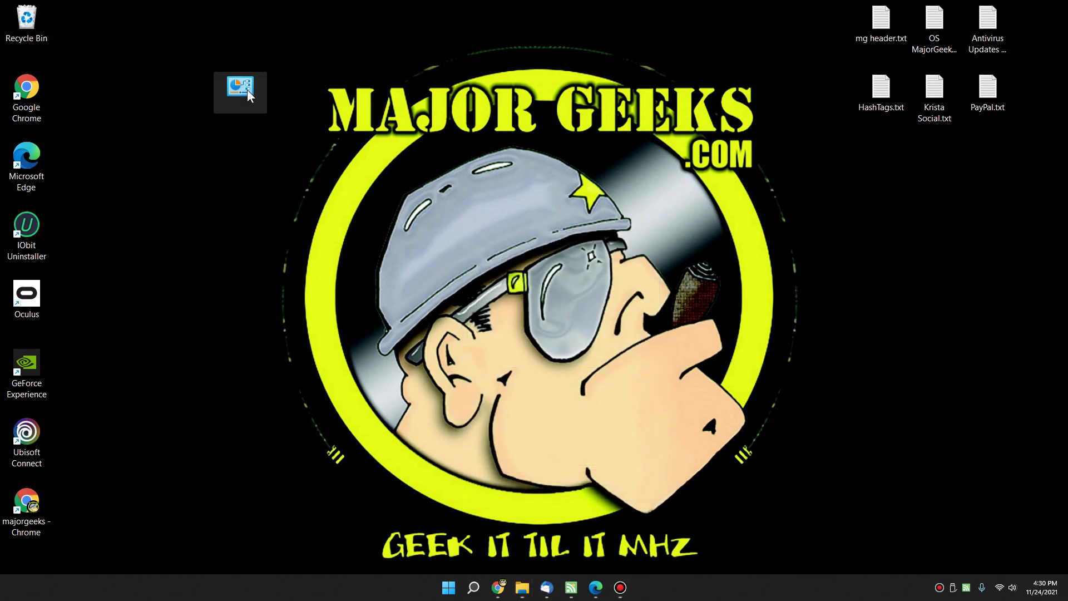
pyautogui.moveTo(444, 154); pyautogui.dragTo(447, 155)
pyautogui.doubleClick(448, 155)
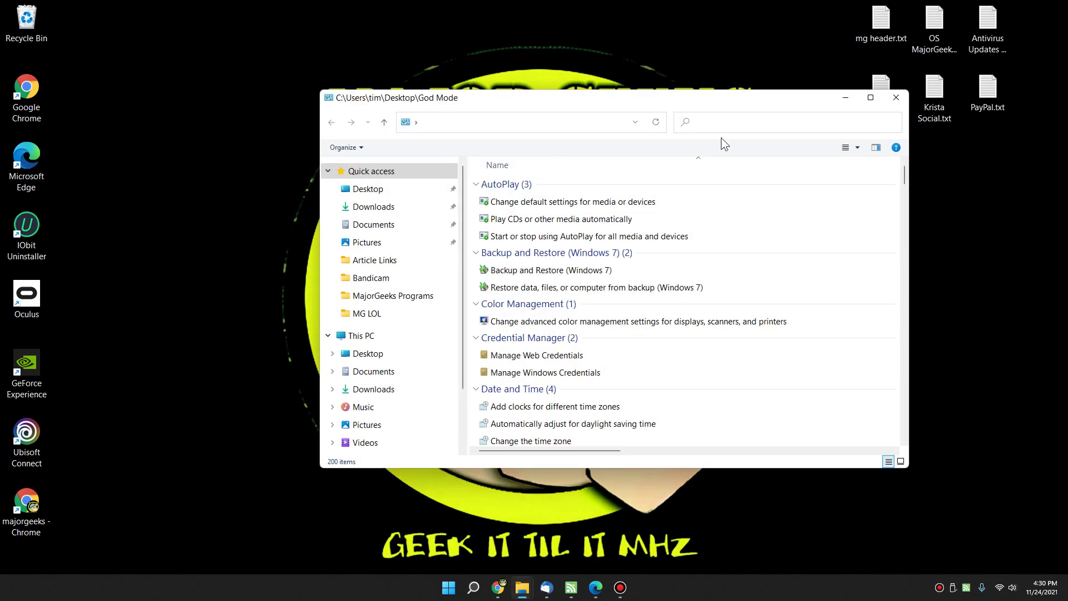
pyautogui.click(897, 98)
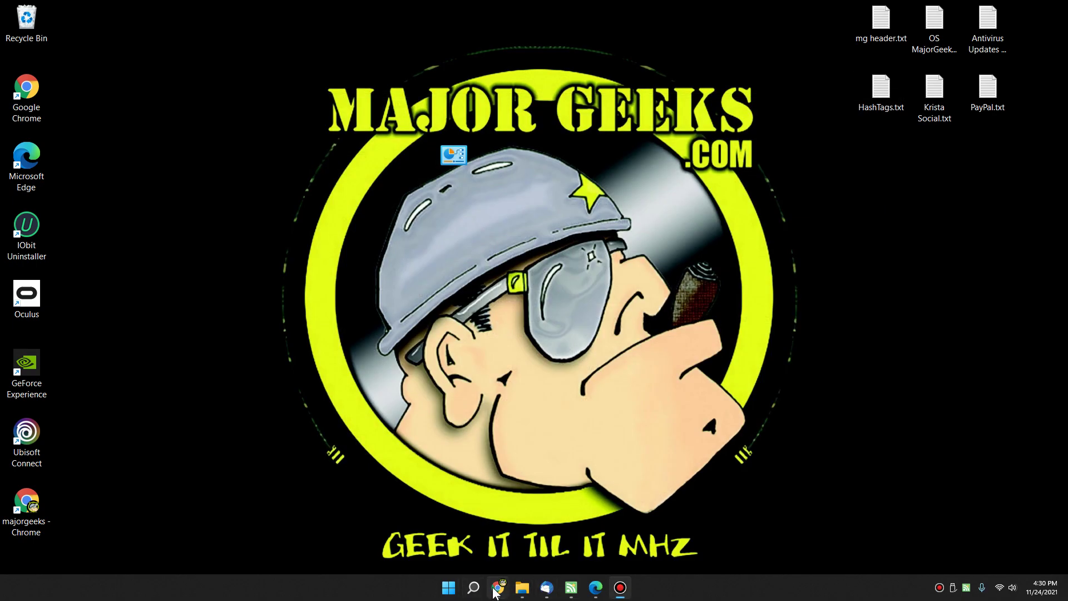
pyautogui.click(497, 589)
pyautogui.scroll(-6, 430, 326)
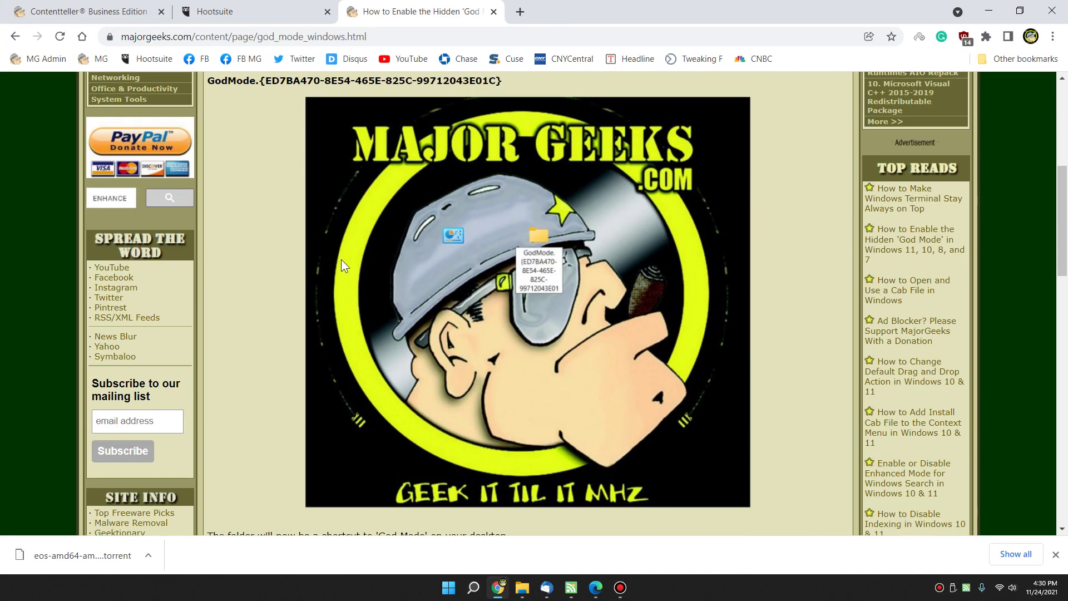
pyautogui.click(989, 11)
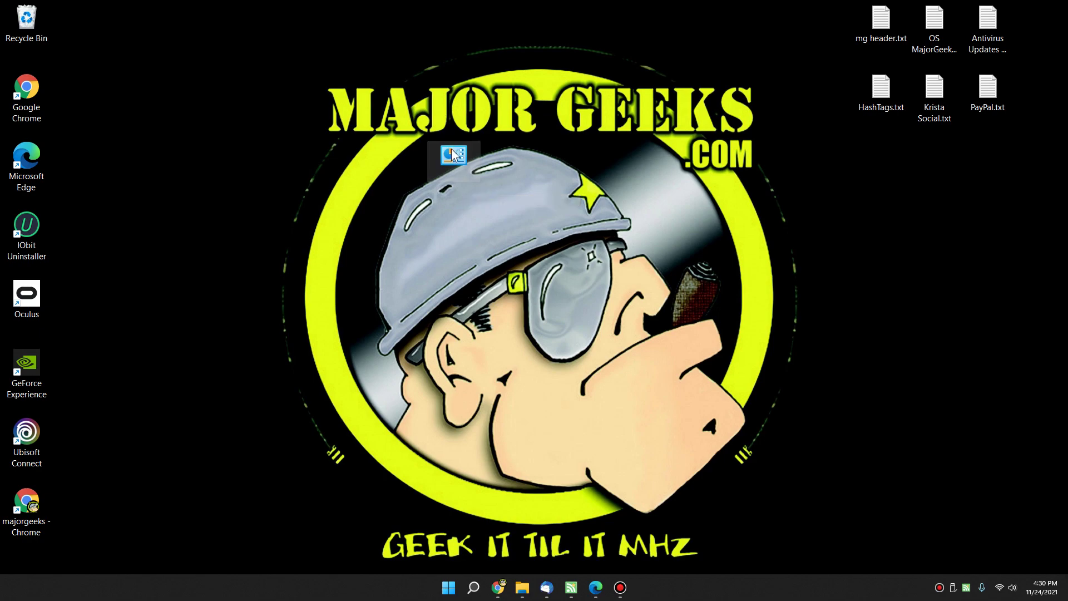
pyautogui.click(524, 588)
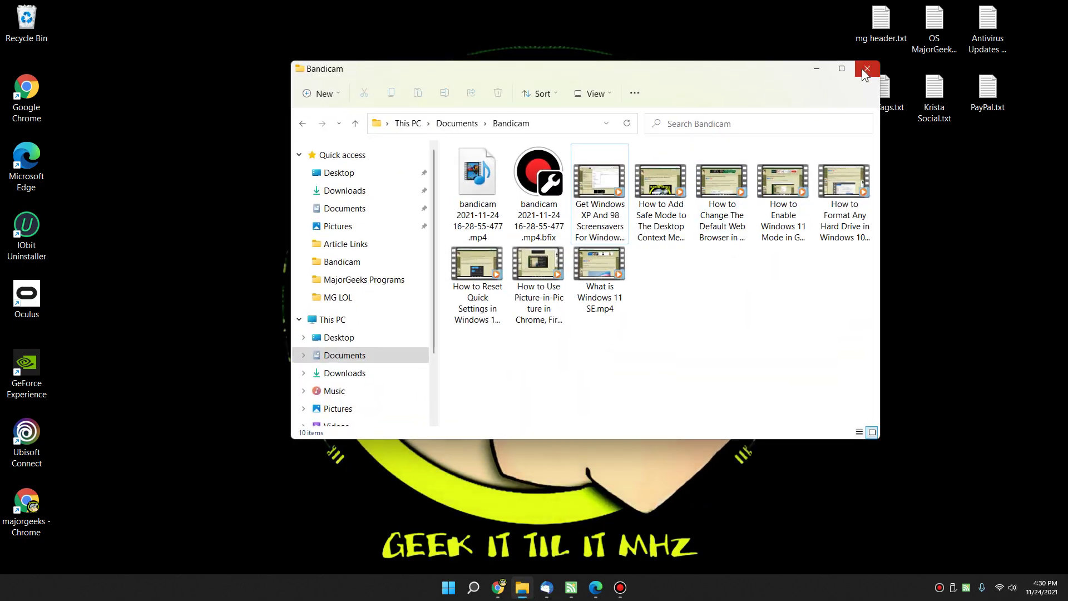
# Open Local Disk (C:) in a fresh File Explorer window and delete the old unnamed special folder
pyautogui.click(867, 69)
pyautogui.click(522, 588)
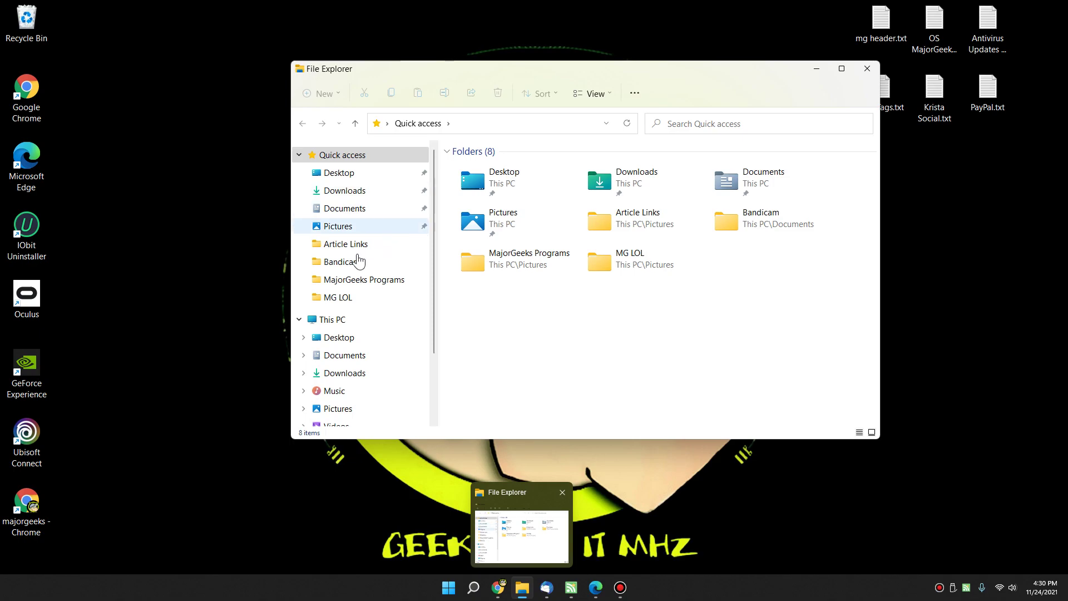
pyautogui.scroll(-4, 344, 348)
pyautogui.click(349, 369)
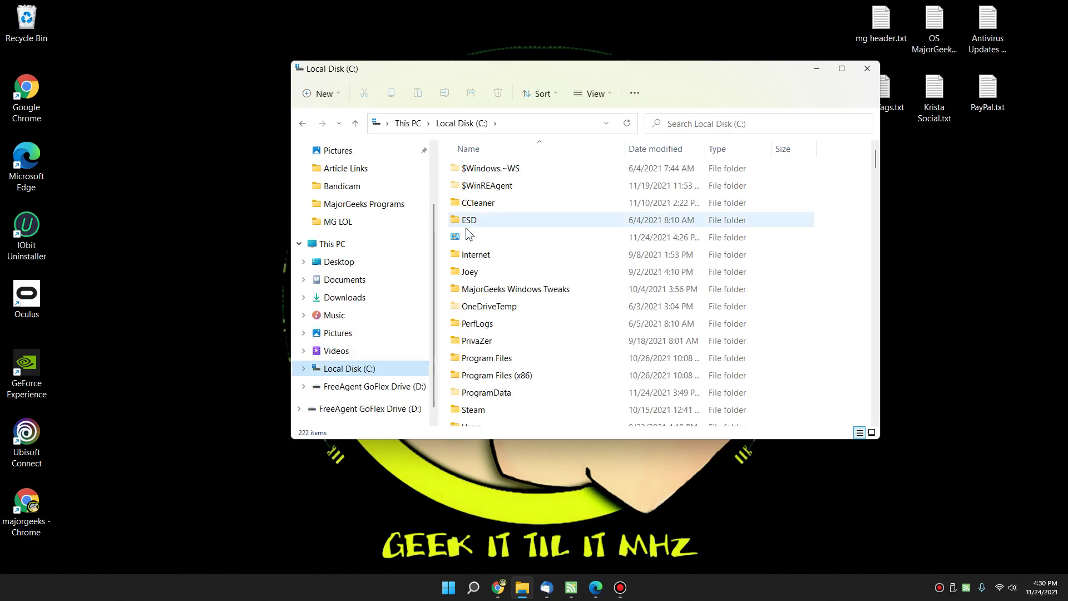
pyautogui.click(453, 237)
pyautogui.press('Delete')
# Bring up the C: drive's full context menu, then dismiss it without choosing anything
pyautogui.click(383, 368)
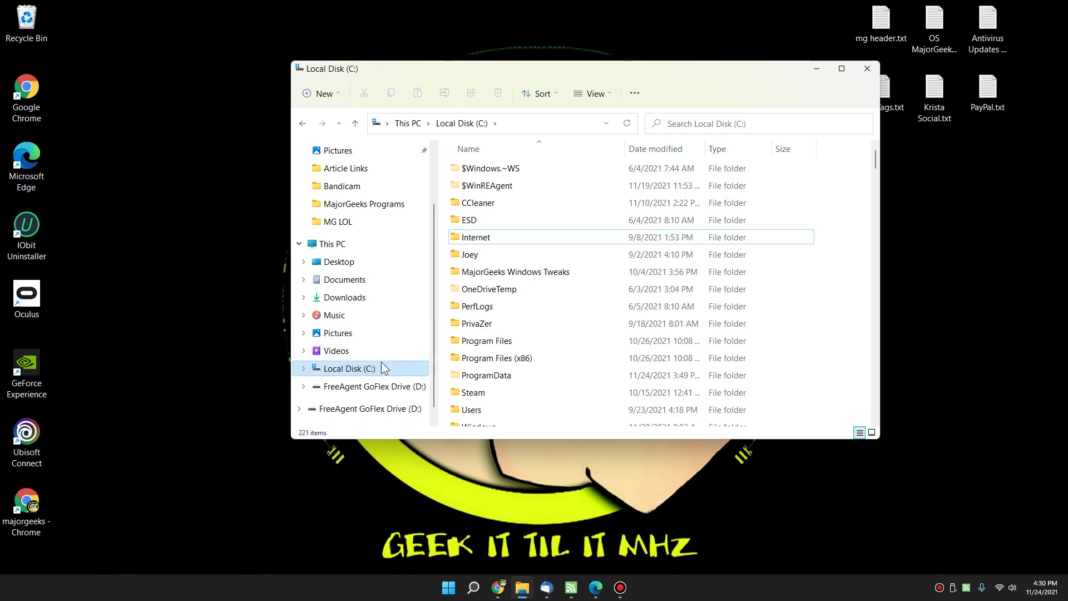
pyautogui.rightClick(384, 369)
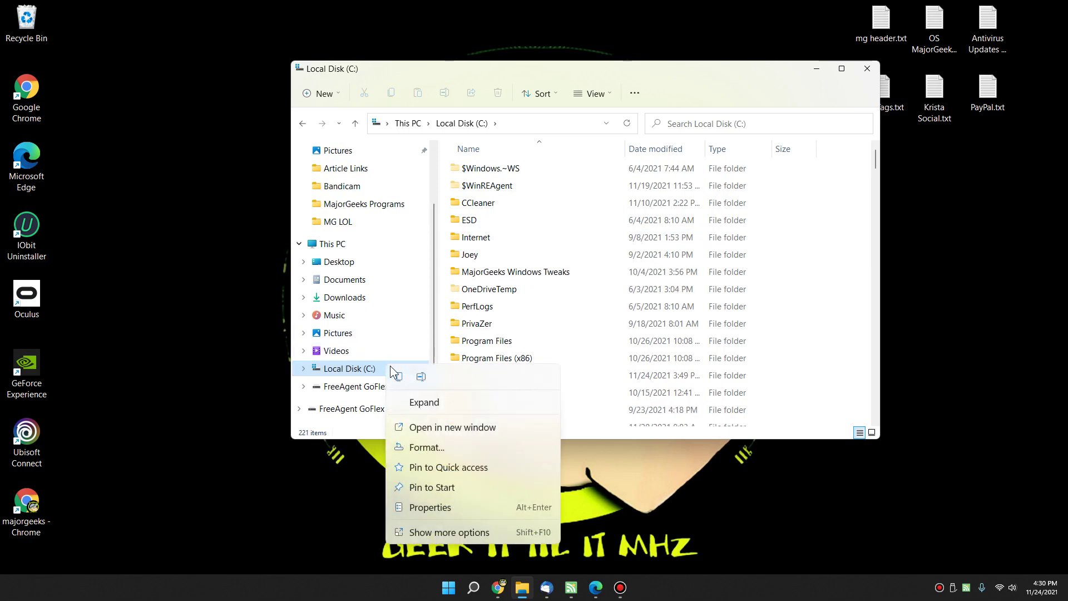
pyautogui.click(465, 532)
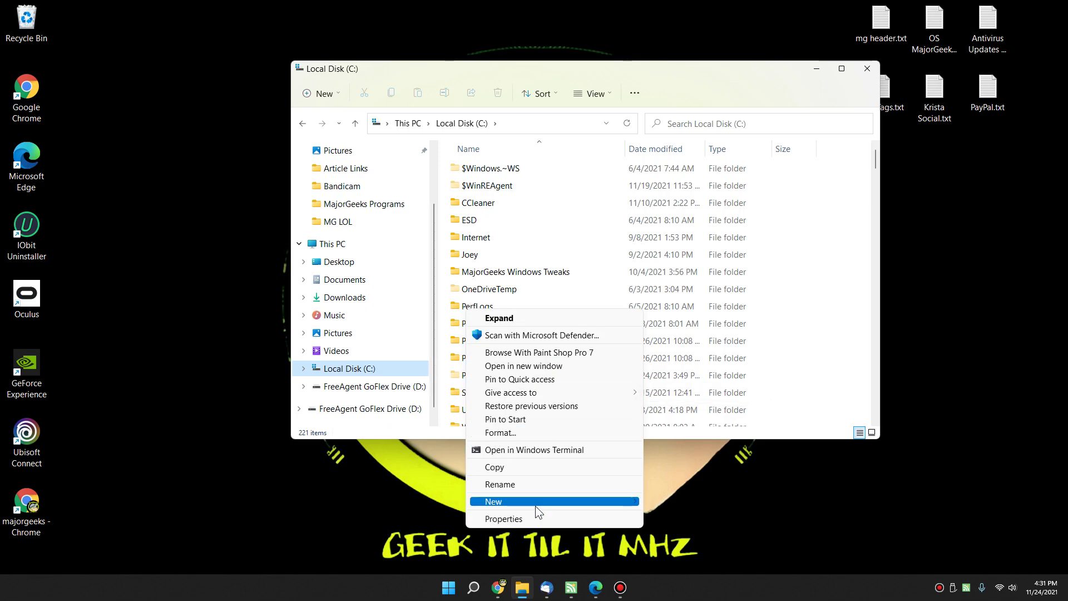
pyautogui.click(385, 372)
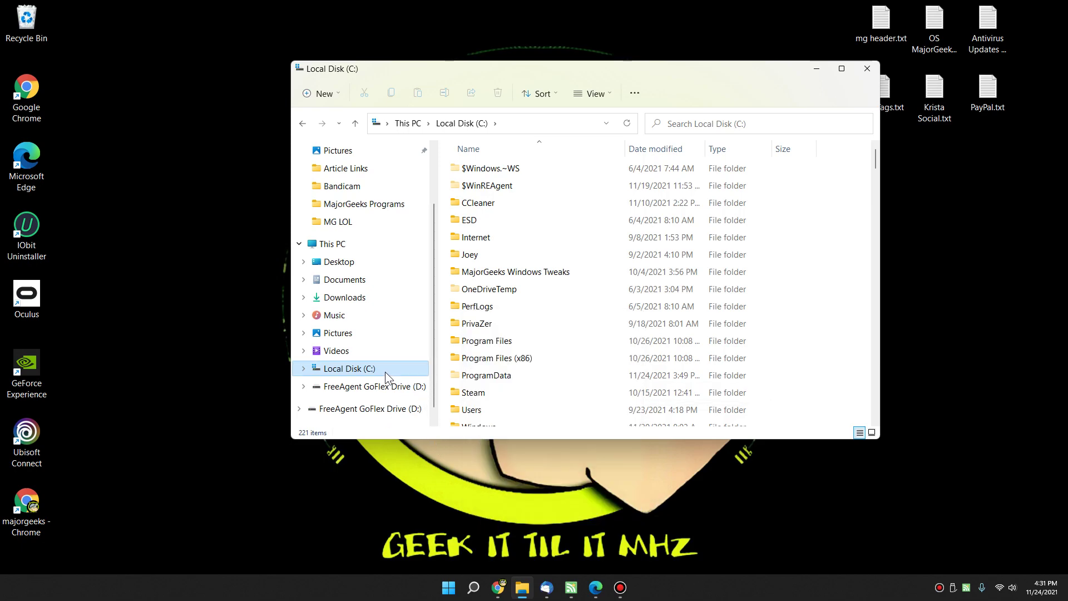
# Create a GodMode.{ED7BA470-…} folder on Local Disk (C:), open it, then return to C:
pyautogui.rightClick(358, 371)
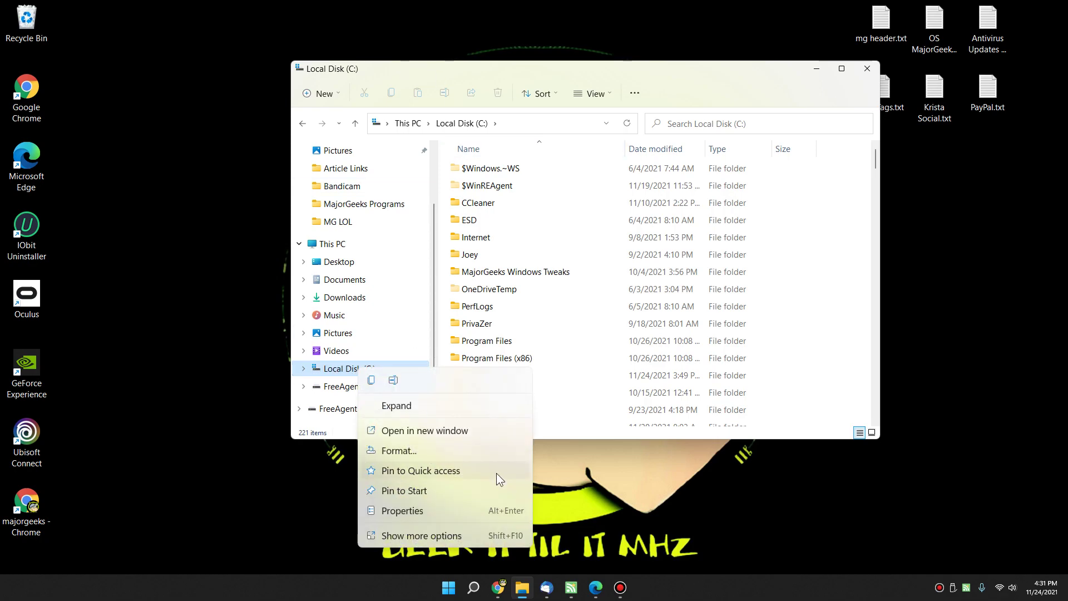
pyautogui.click(430, 537)
pyautogui.moveTo(482, 504)
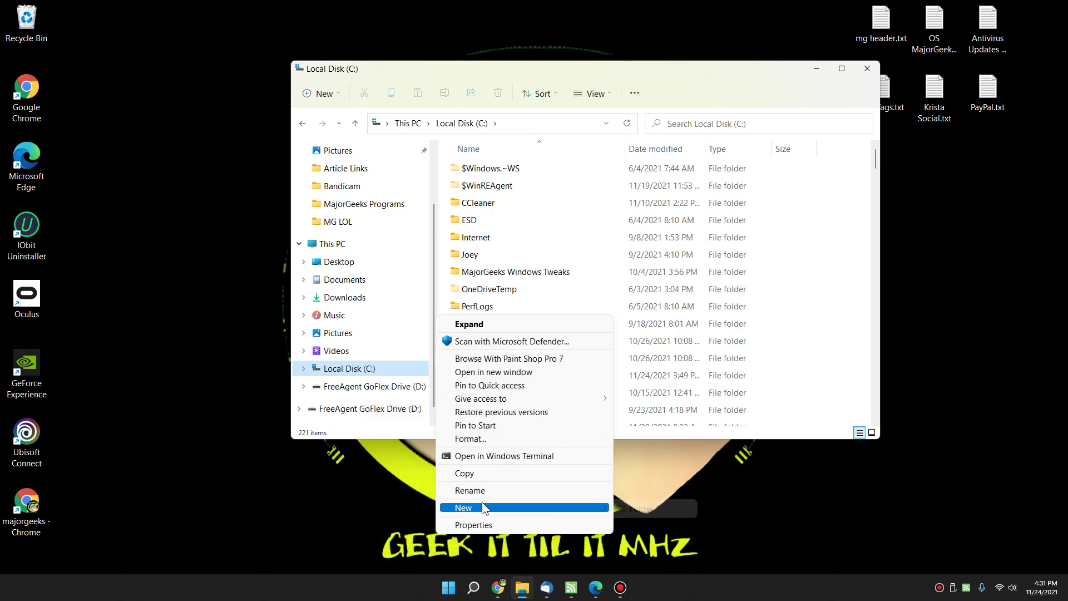
pyautogui.click(654, 508)
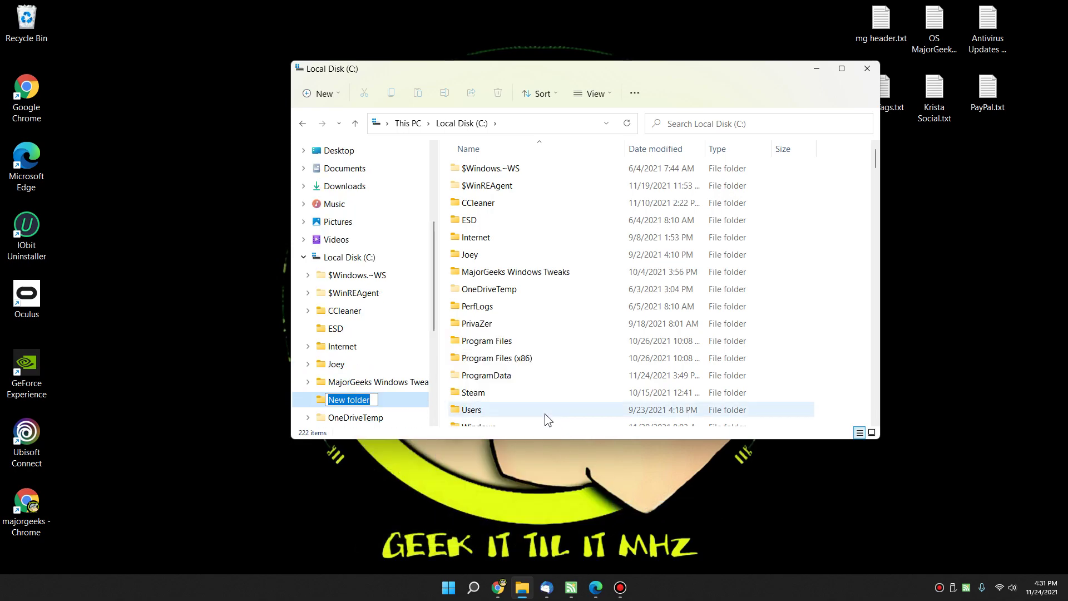
pyautogui.hotkey('ctrl', 'v')
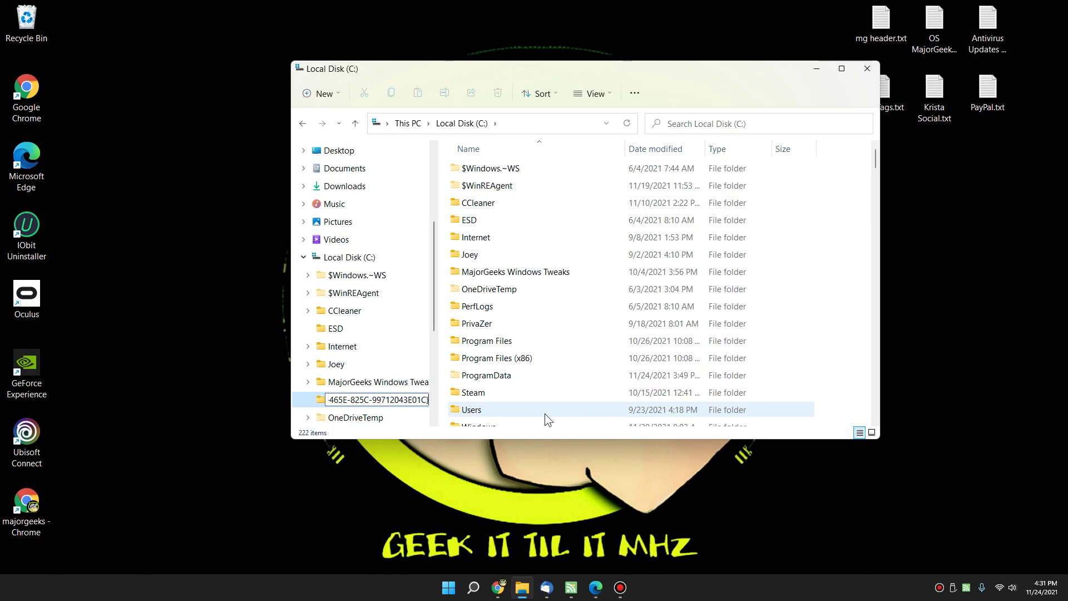
pyautogui.press('Return')
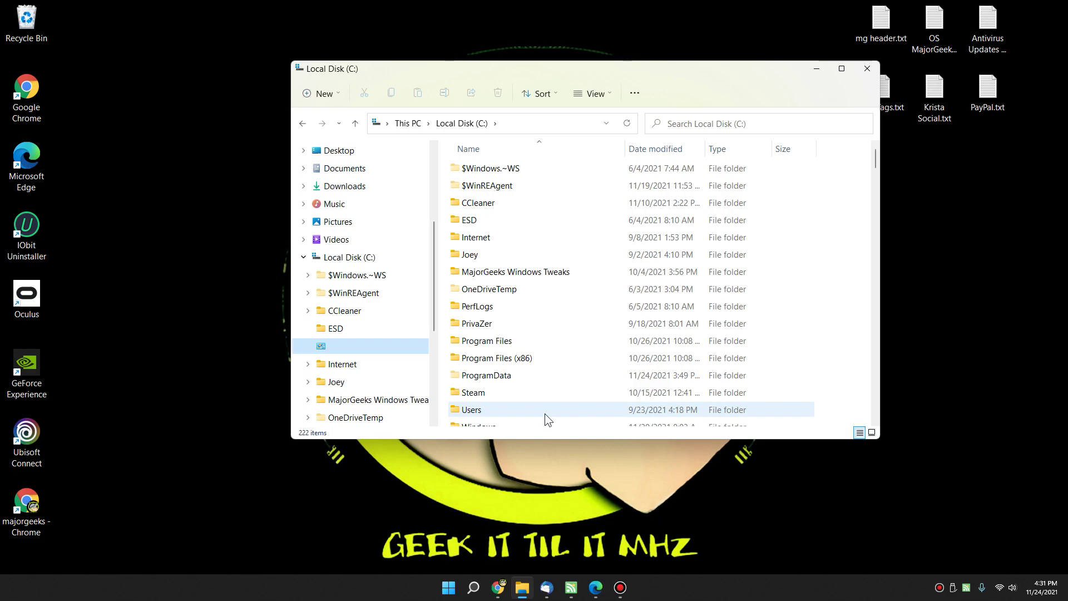
pyautogui.click(340, 346)
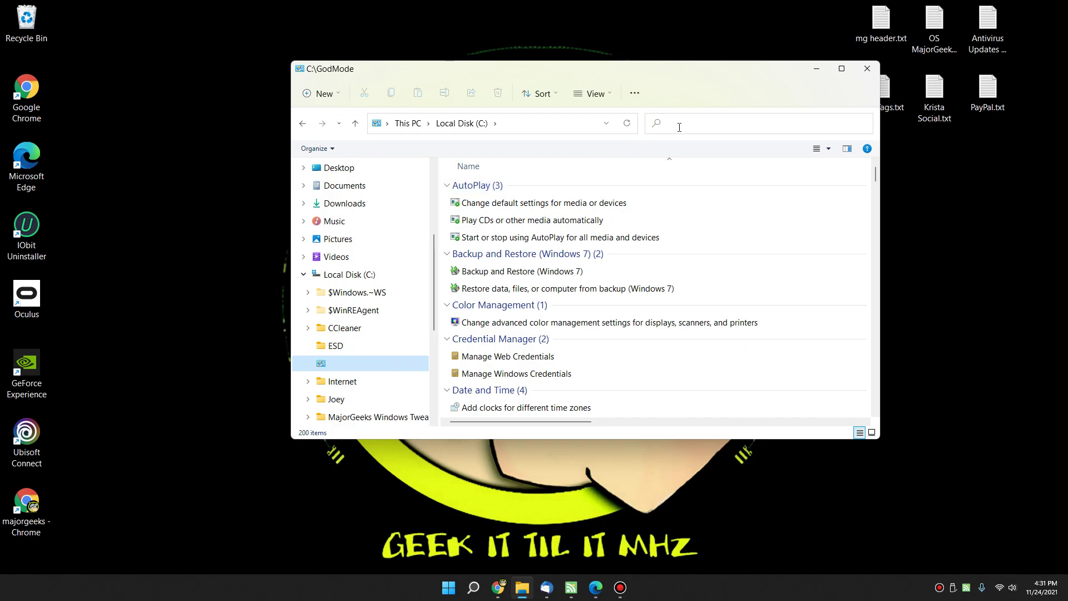
pyautogui.click(339, 274)
# Reopen the God Mode folder and browse its categories down to Windows Tools before closing it
pyautogui.click(333, 363)
pyautogui.scroll(-7, 504, 276)
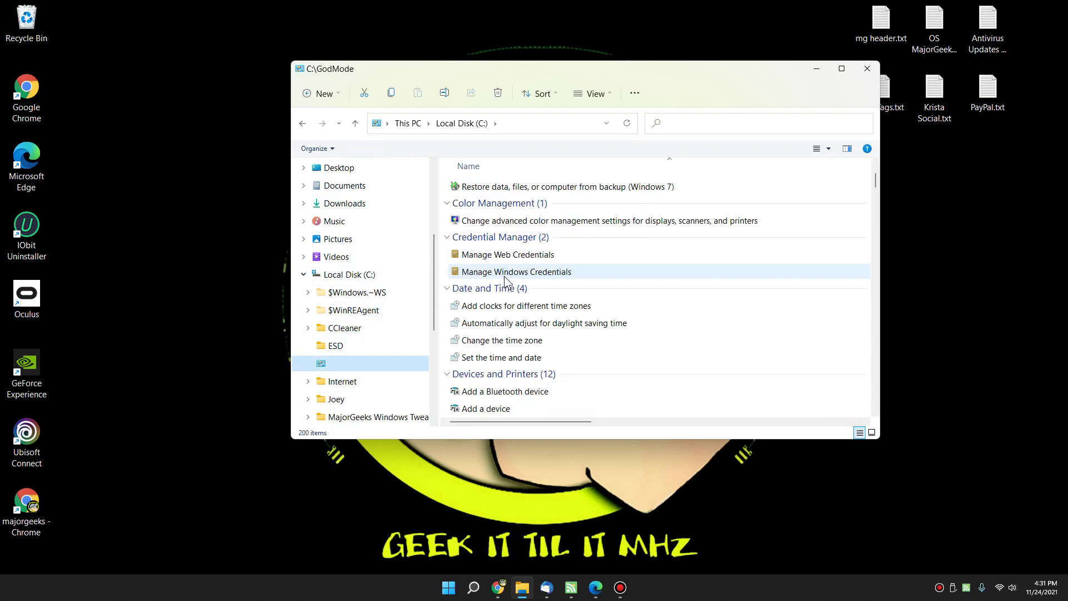
pyautogui.scroll(5, 509, 281)
pyautogui.scroll(3, 512, 288)
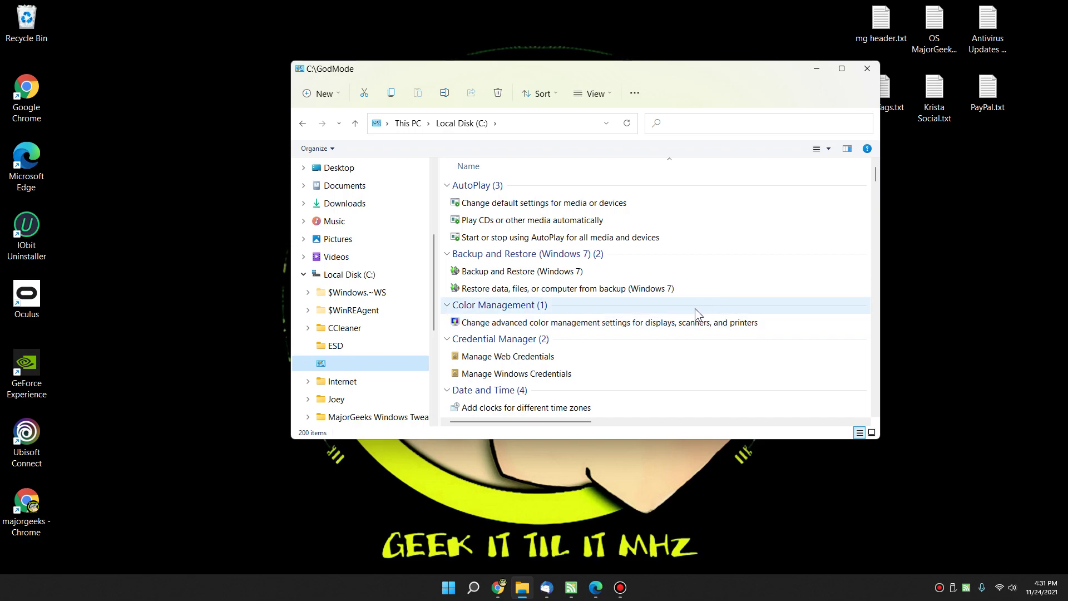
pyautogui.scroll(-2, 696, 308)
pyautogui.scroll(-2, 705, 317)
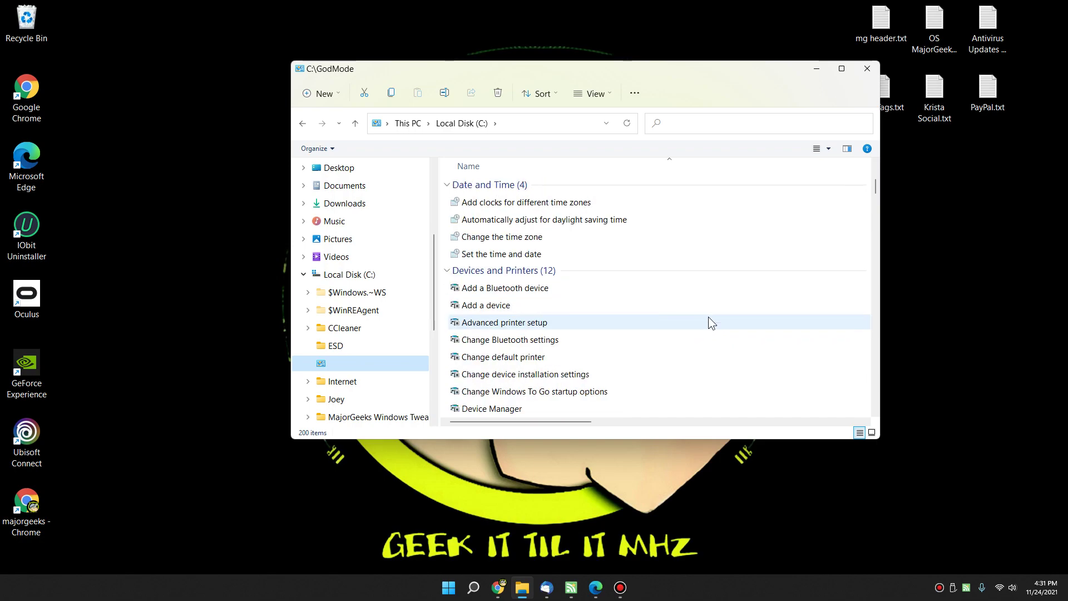
pyautogui.scroll(-4, 709, 316)
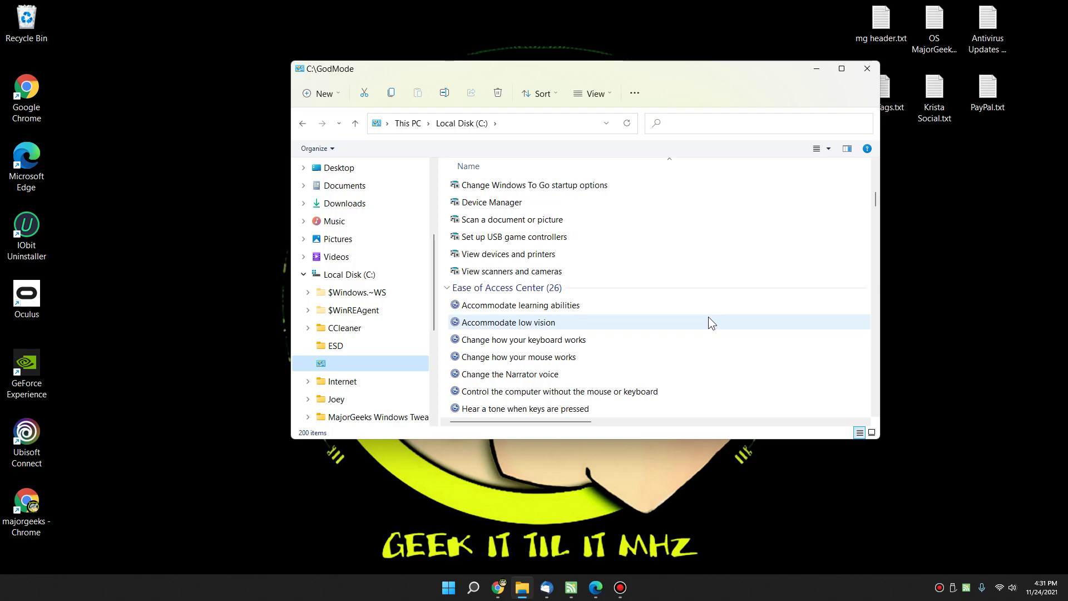
pyautogui.scroll(-11, 709, 316)
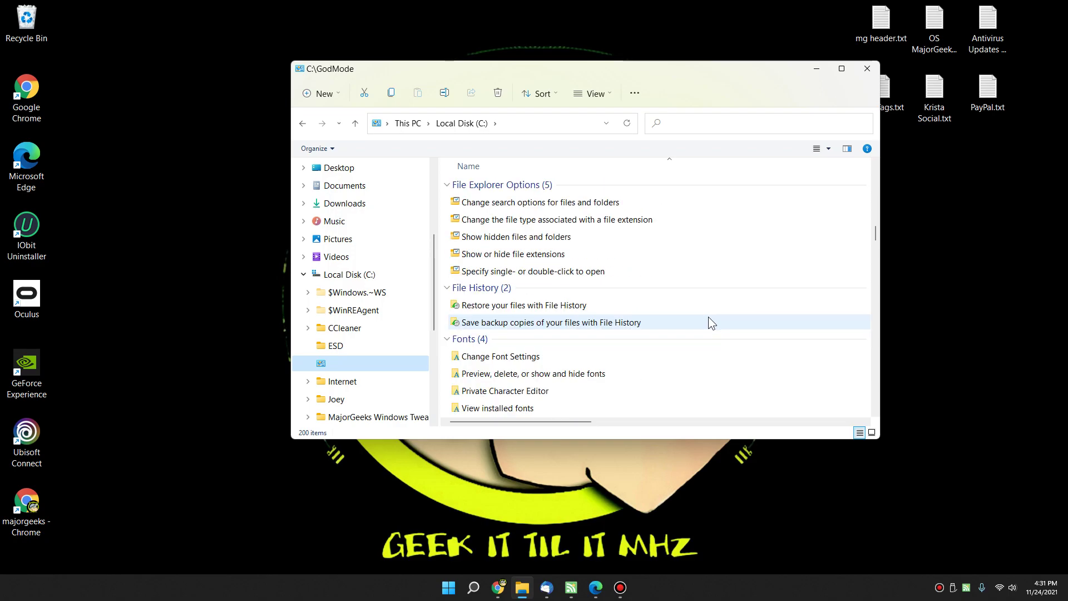
pyautogui.scroll(-1, 709, 316)
pyautogui.scroll(2, 708, 316)
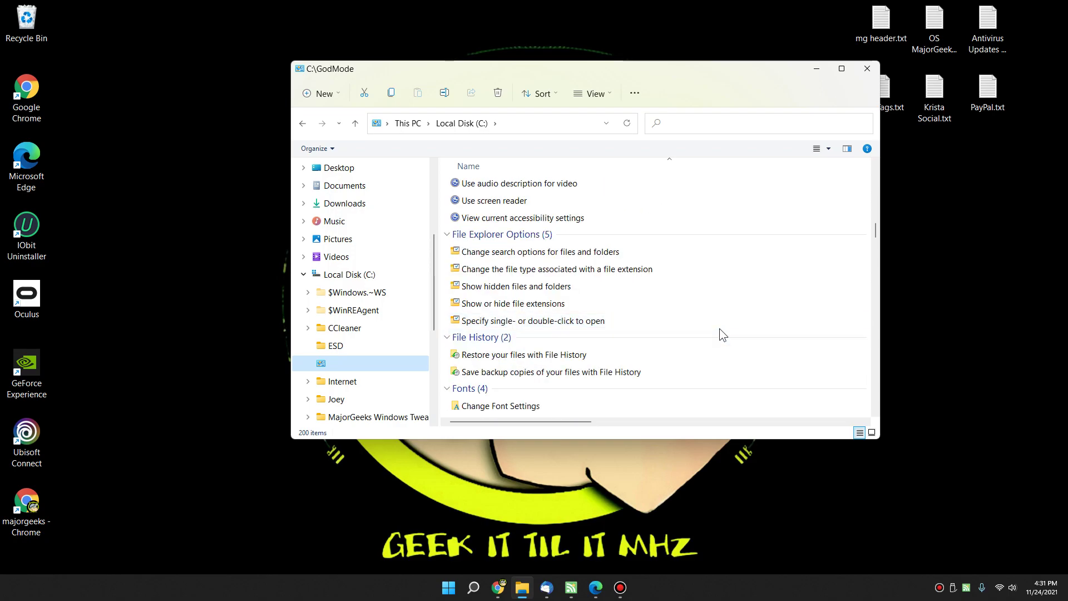
pyautogui.scroll(-1, 719, 329)
pyautogui.scroll(-2, 719, 329)
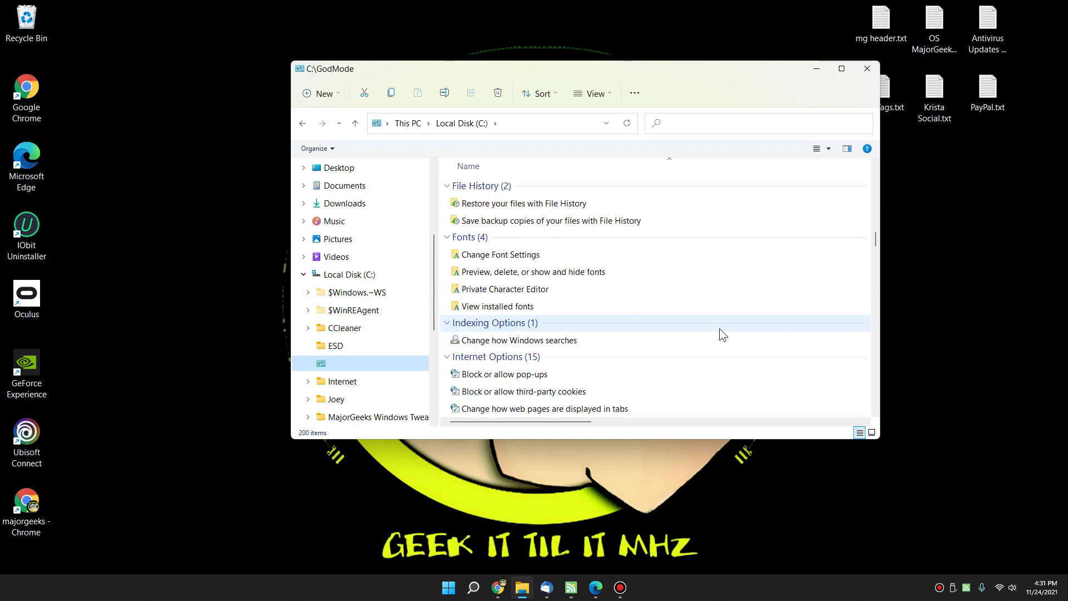
pyautogui.scroll(-1, 719, 328)
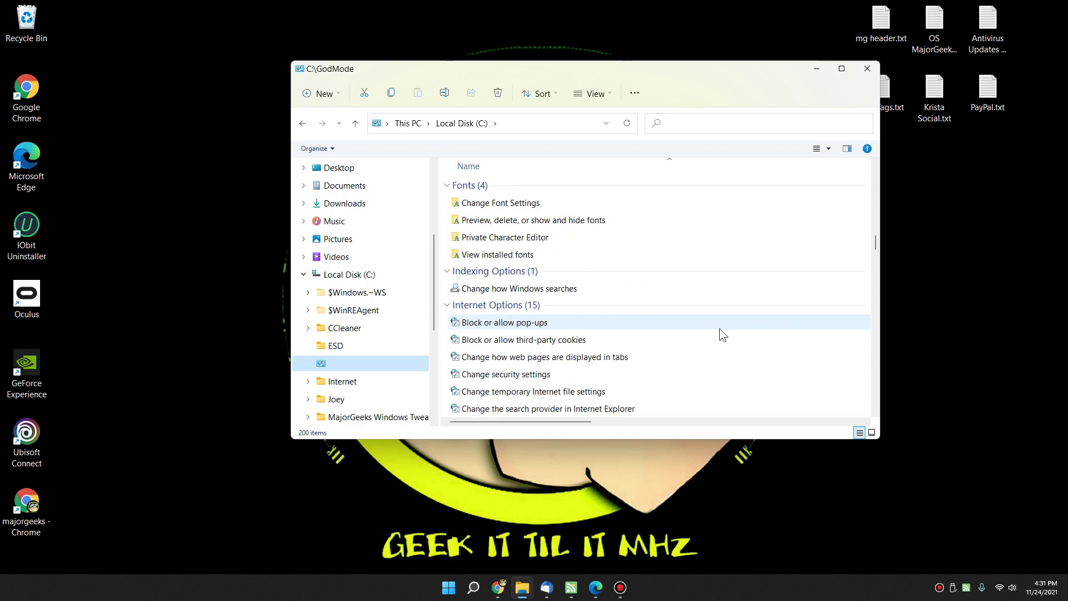
pyautogui.scroll(-2, 719, 328)
pyautogui.scroll(-3, 719, 328)
pyautogui.scroll(-2, 720, 328)
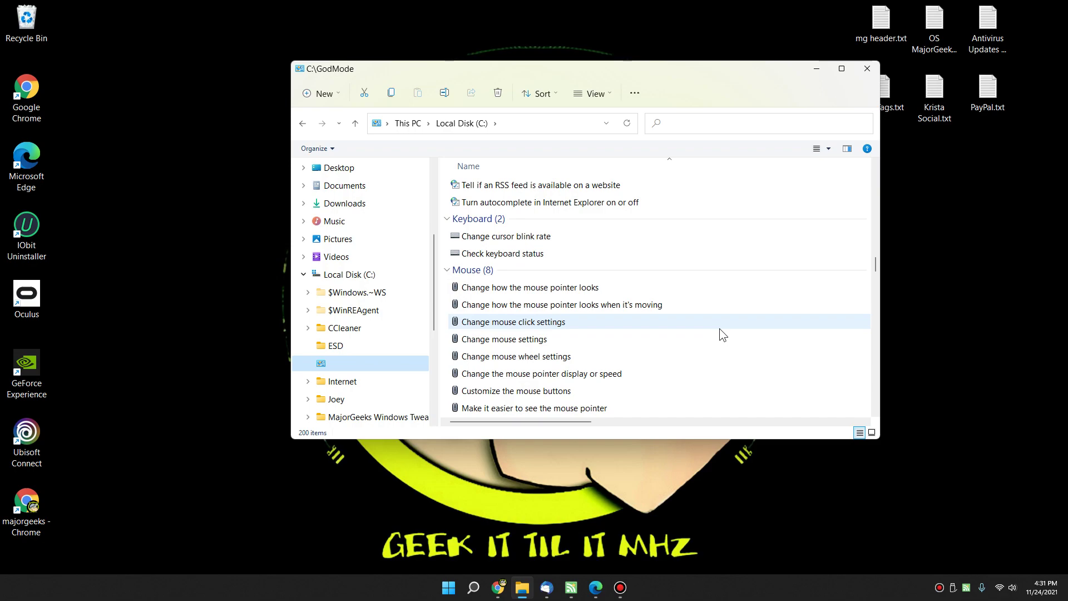
pyautogui.scroll(-2, 719, 328)
pyautogui.scroll(-2, 720, 329)
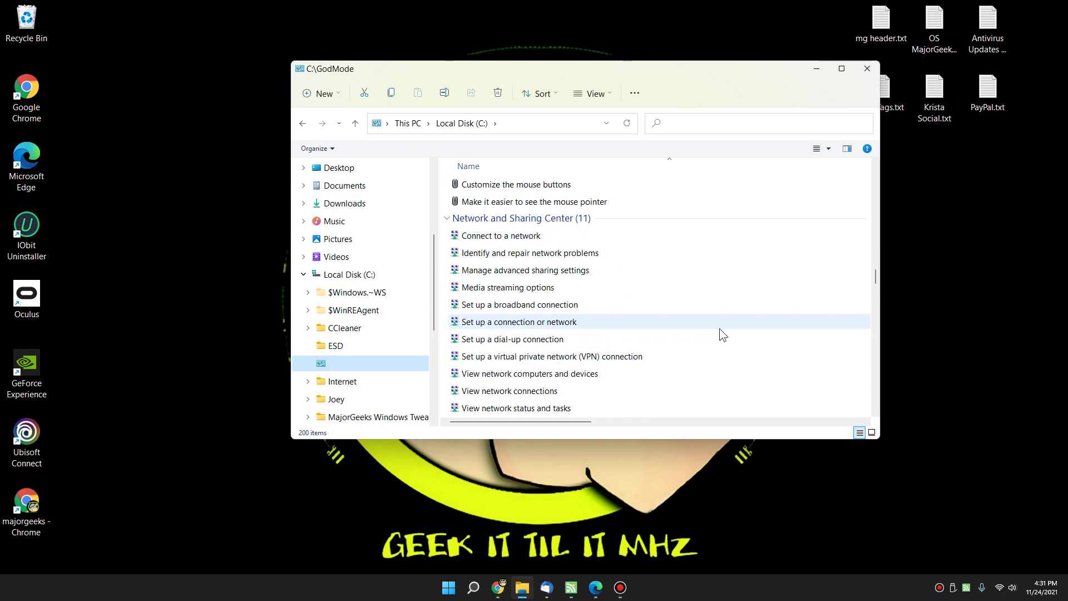
pyautogui.scroll(-3, 720, 328)
pyautogui.scroll(-2, 696, 330)
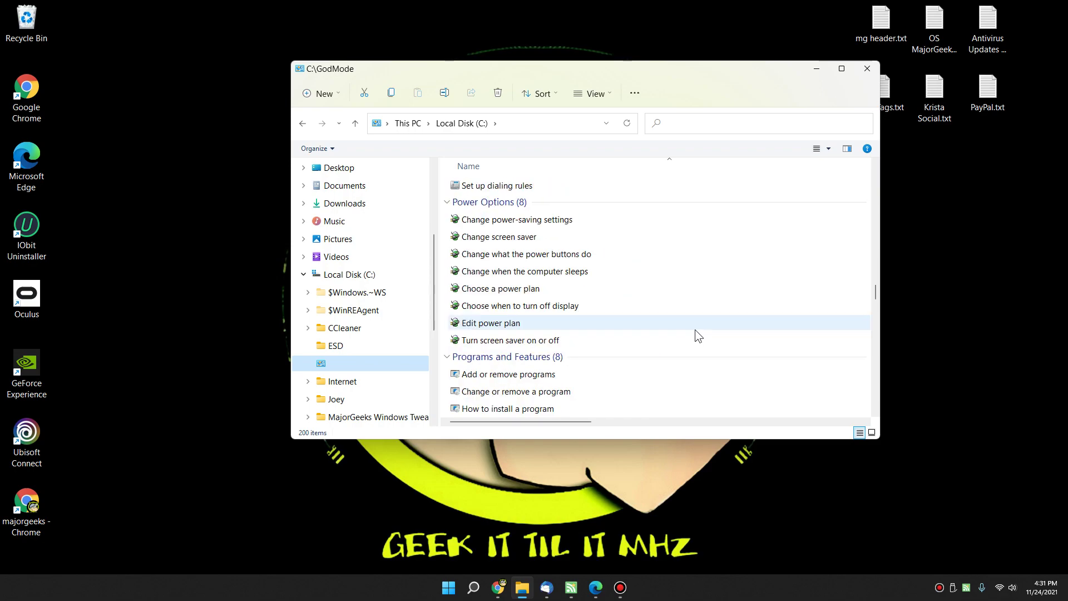
pyautogui.scroll(-1, 708, 292)
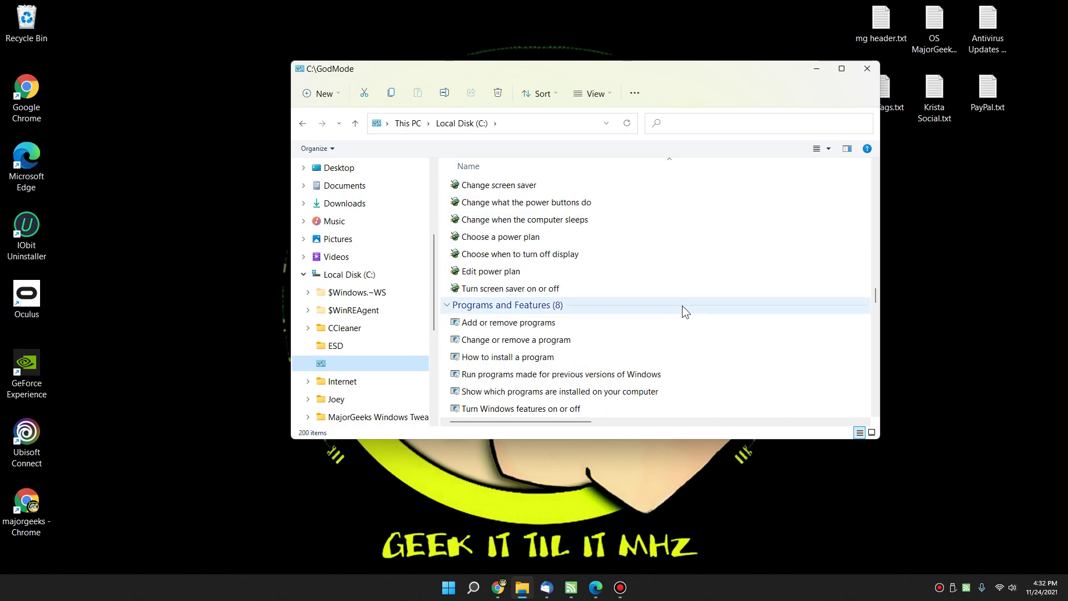
pyautogui.scroll(-1, 685, 305)
pyautogui.scroll(-1, 688, 311)
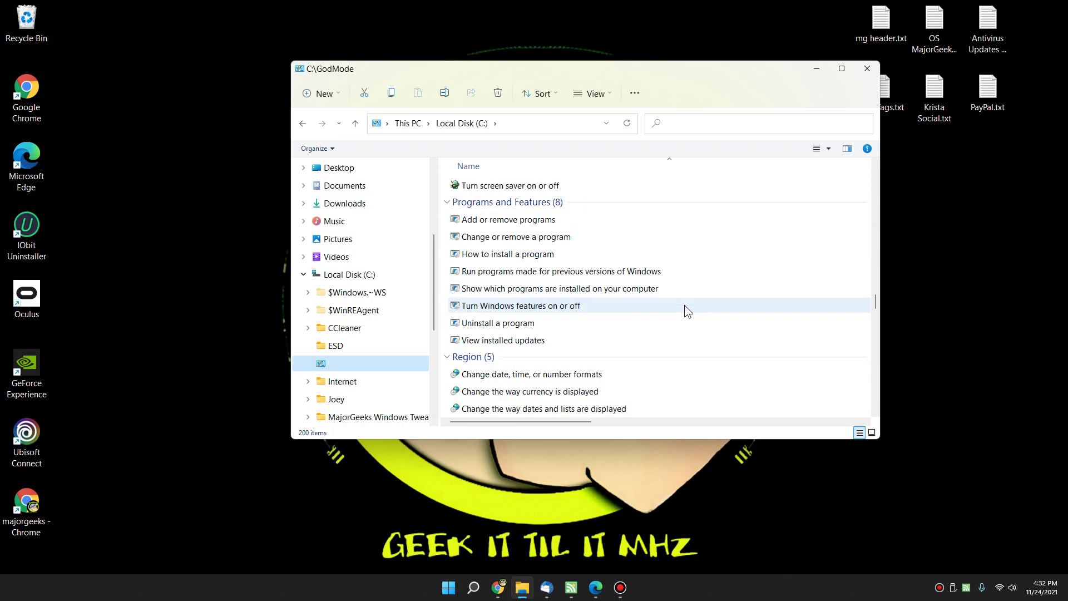
pyautogui.scroll(-2, 686, 306)
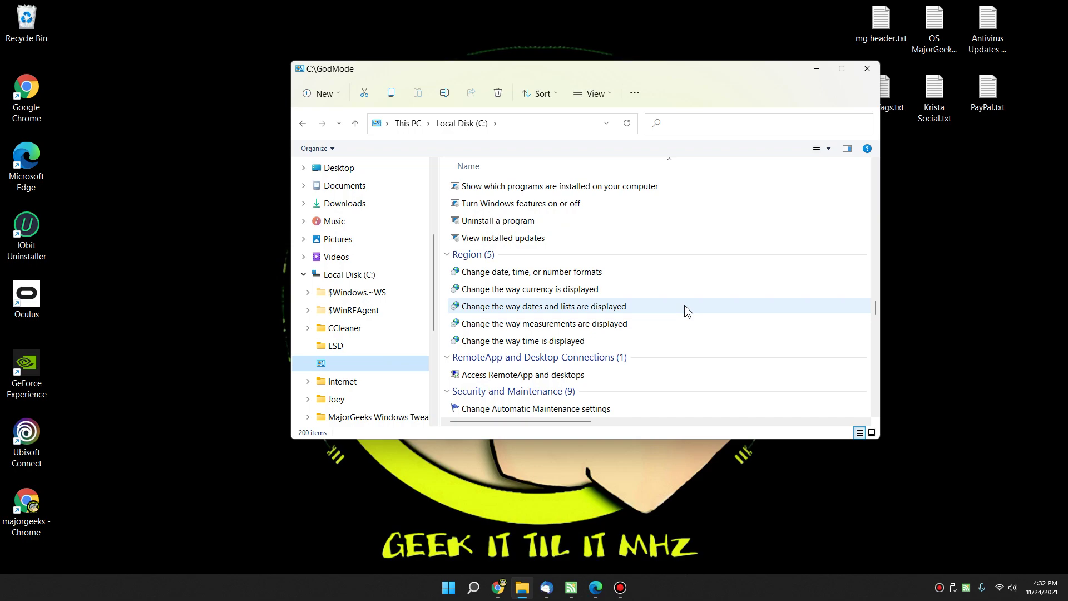
pyautogui.scroll(-2, 686, 306)
pyautogui.scroll(-1, 673, 307)
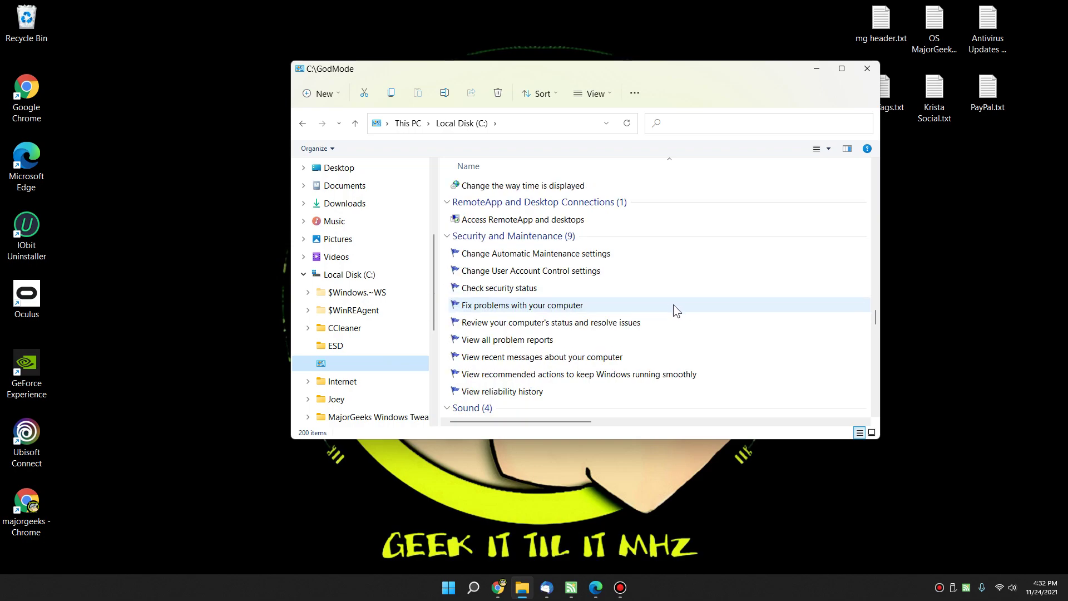
pyautogui.scroll(-2, 674, 310)
pyautogui.scroll(-2, 675, 310)
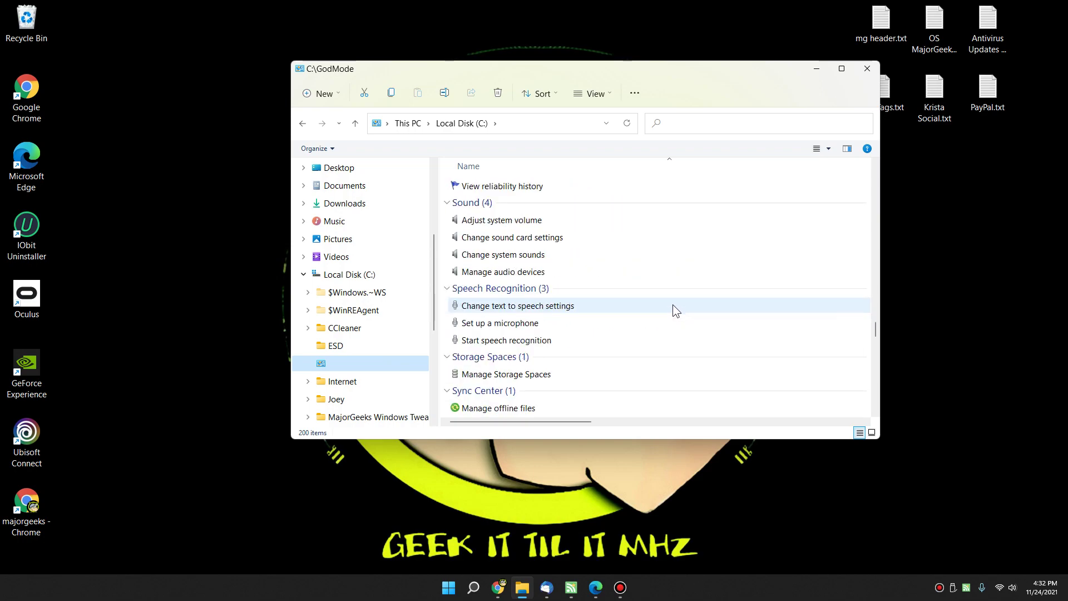
pyautogui.scroll(-3, 673, 305)
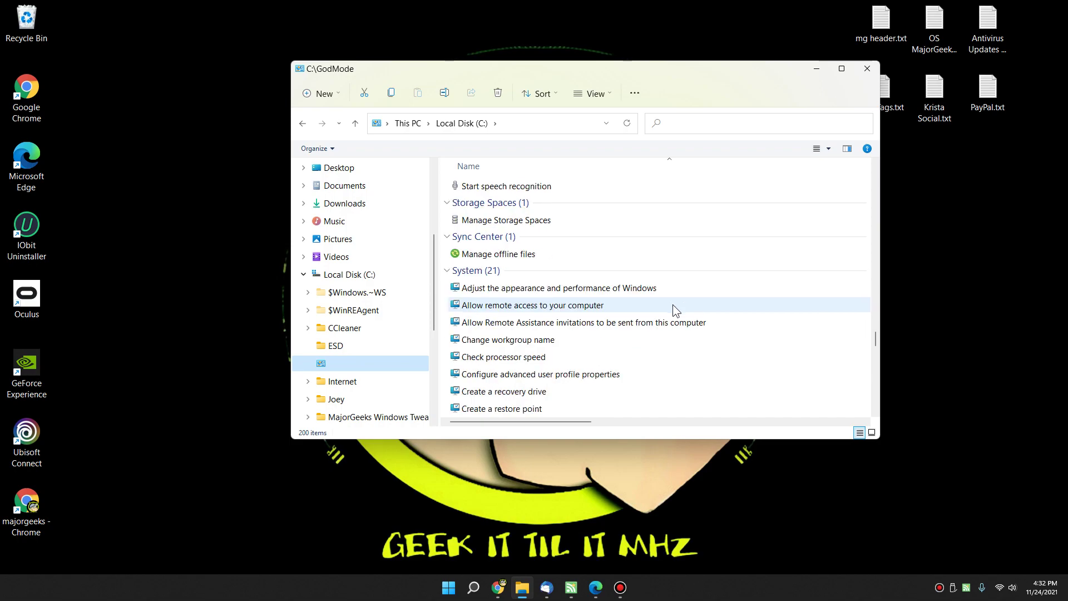
pyautogui.scroll(-3, 673, 305)
pyautogui.scroll(-2, 591, 318)
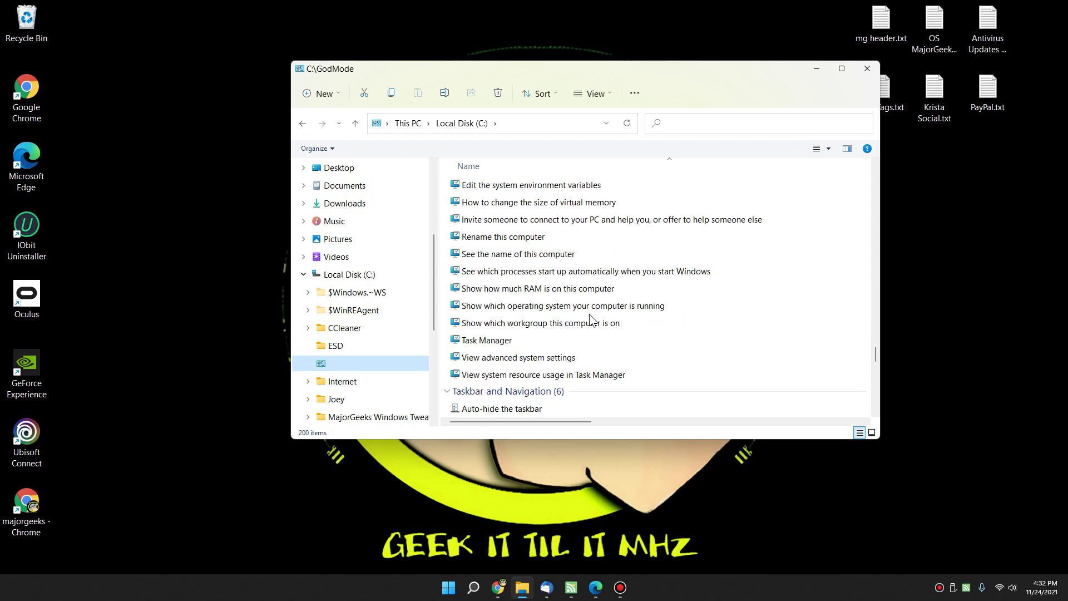
pyautogui.scroll(-2, 584, 345)
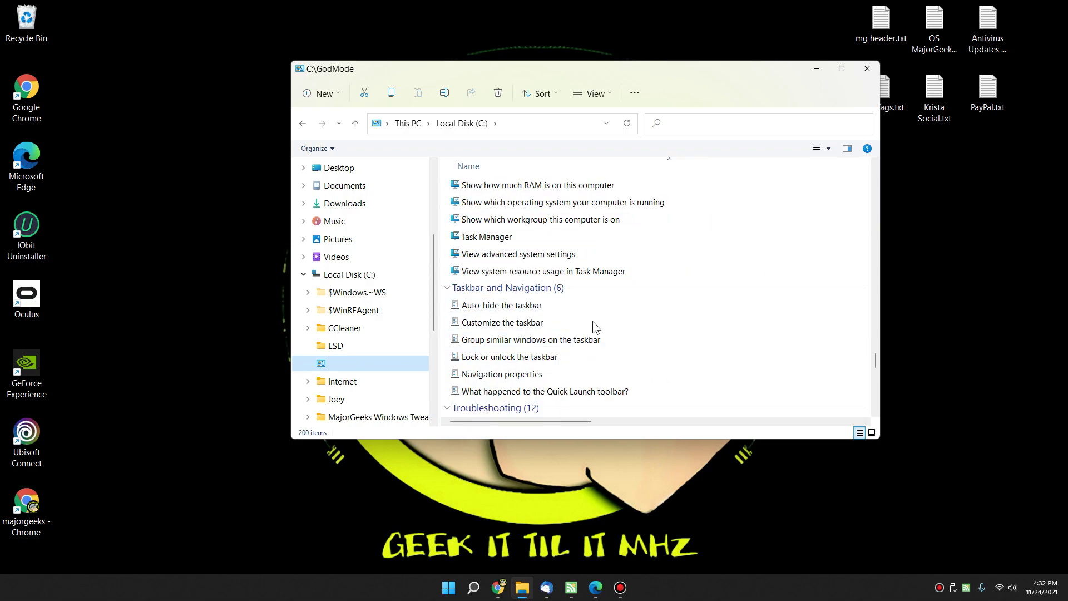
pyautogui.scroll(-3, 596, 322)
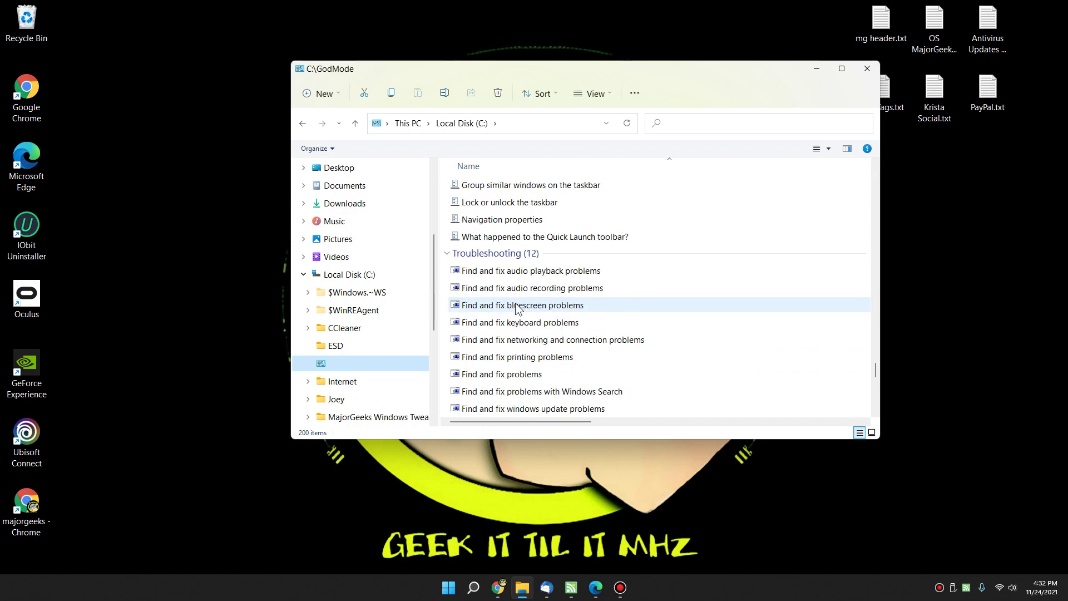
pyautogui.scroll(-6, 517, 308)
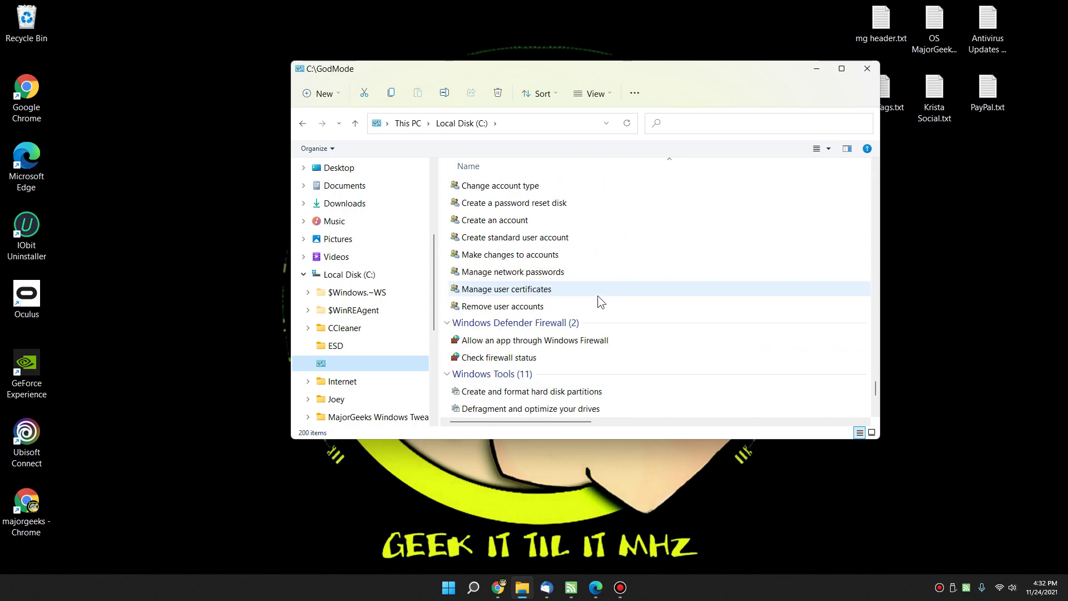
pyautogui.scroll(-1, 598, 295)
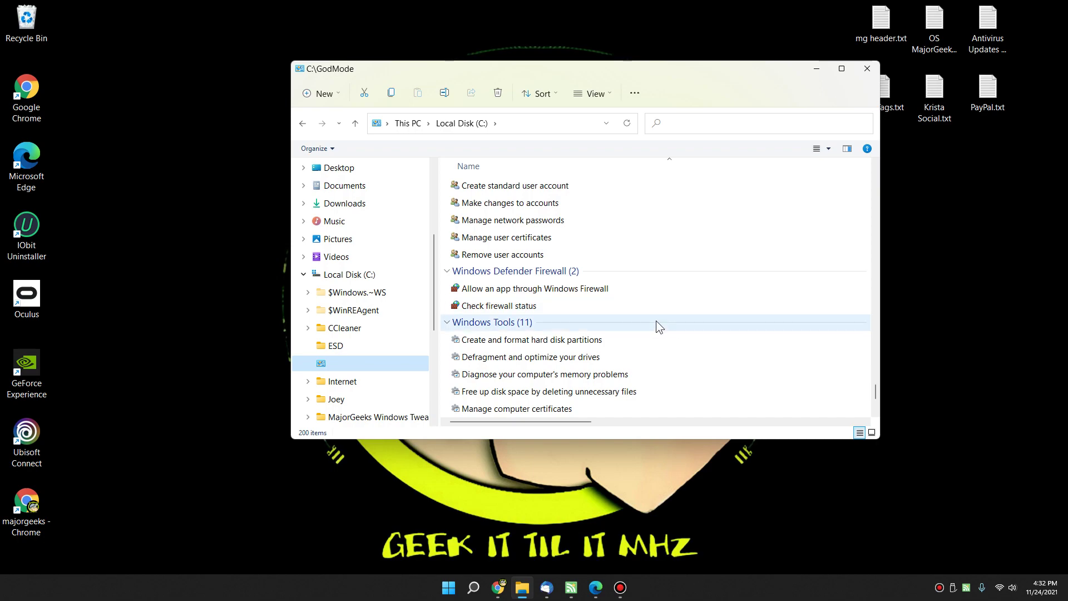
pyautogui.scroll(-2, 654, 319)
pyautogui.scroll(-1, 662, 332)
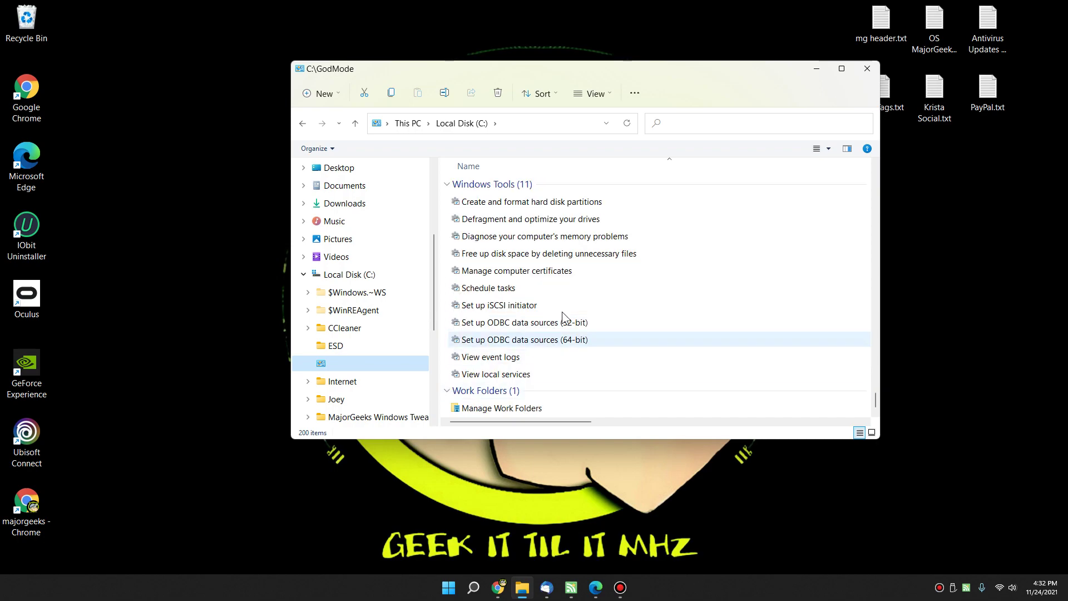
pyautogui.click(868, 69)
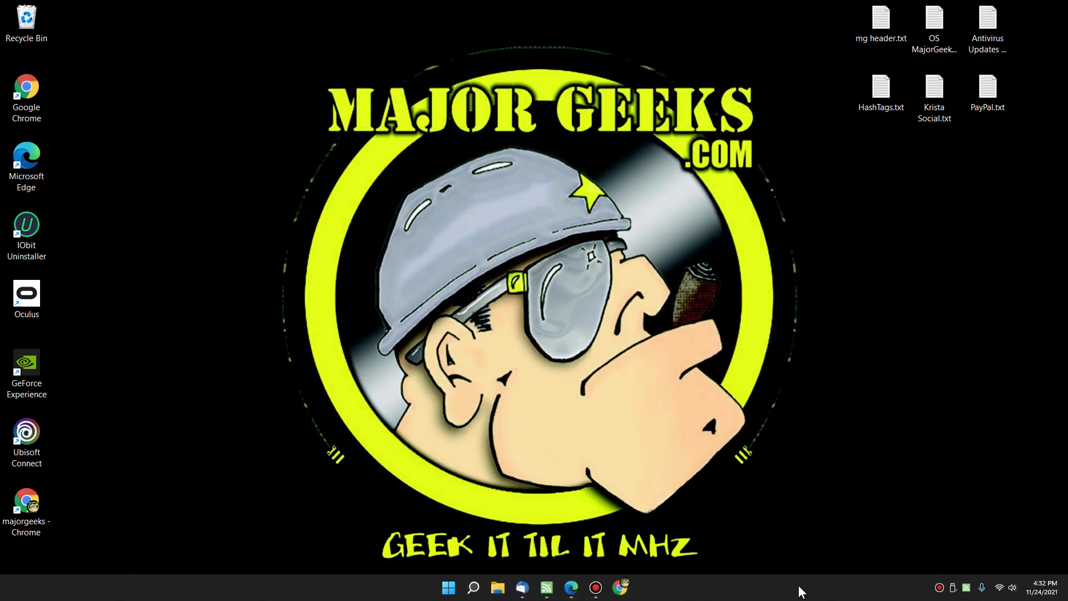
# Restore the MajorGeeks God Mode article and open its related Control Panel God Mode guide
pyautogui.click(570, 589)
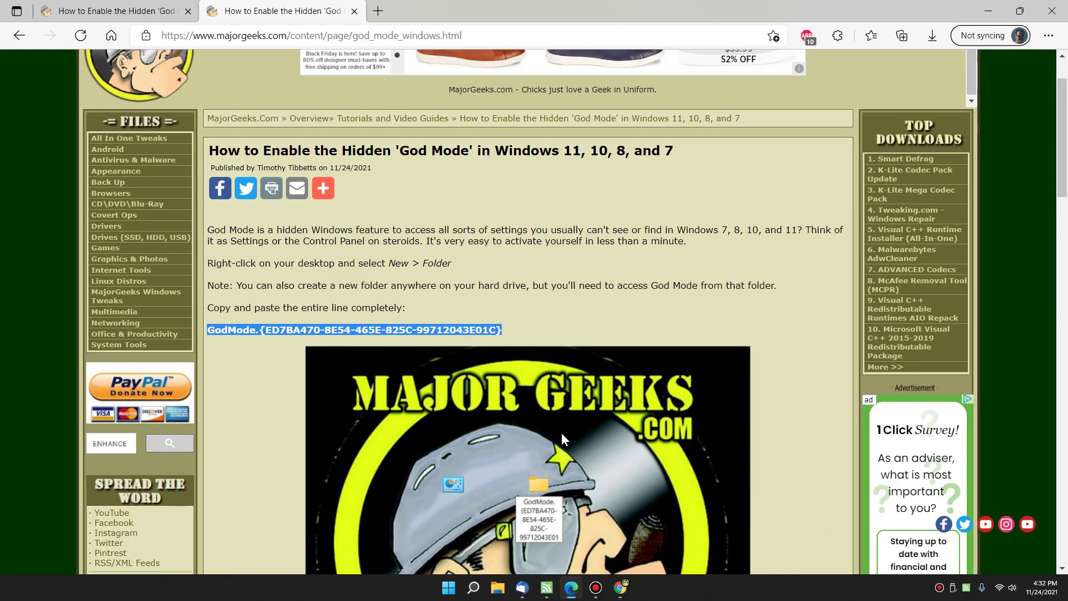
pyautogui.scroll(-5, 557, 429)
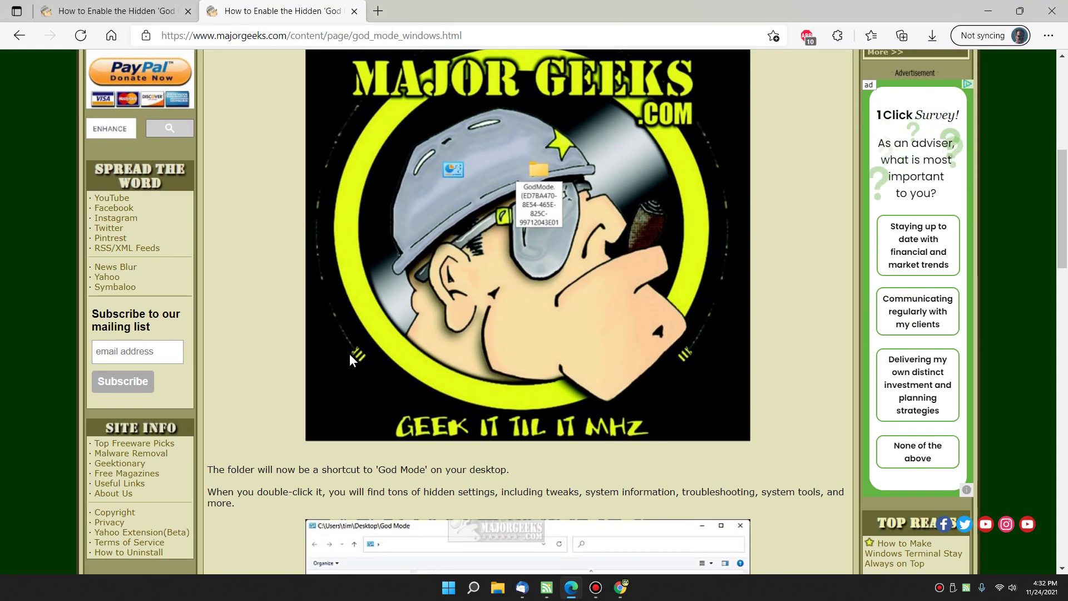
pyautogui.scroll(-8, 248, 372)
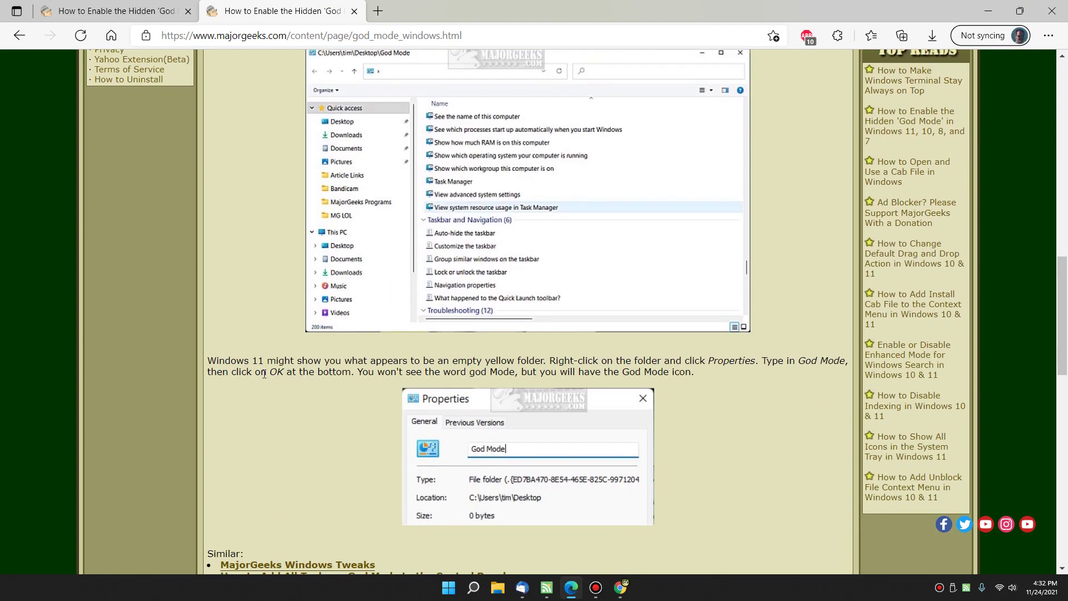
pyautogui.scroll(-3, 260, 360)
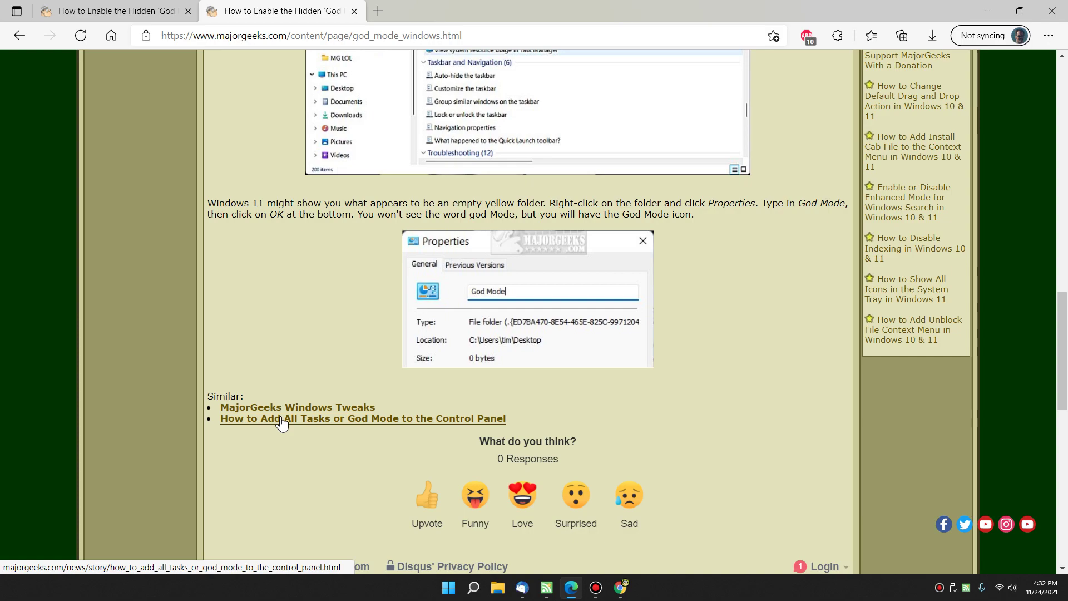
pyautogui.click(283, 420)
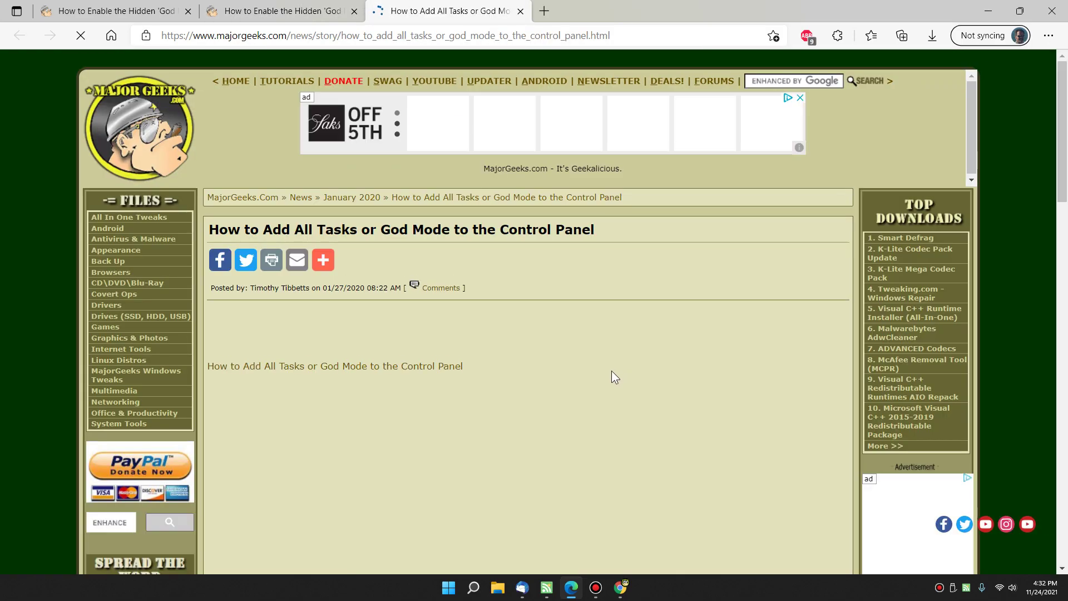
# Open the 'Add All Tasks or God Mode to the Control Panel' download page and review it
pyautogui.click(380, 368)
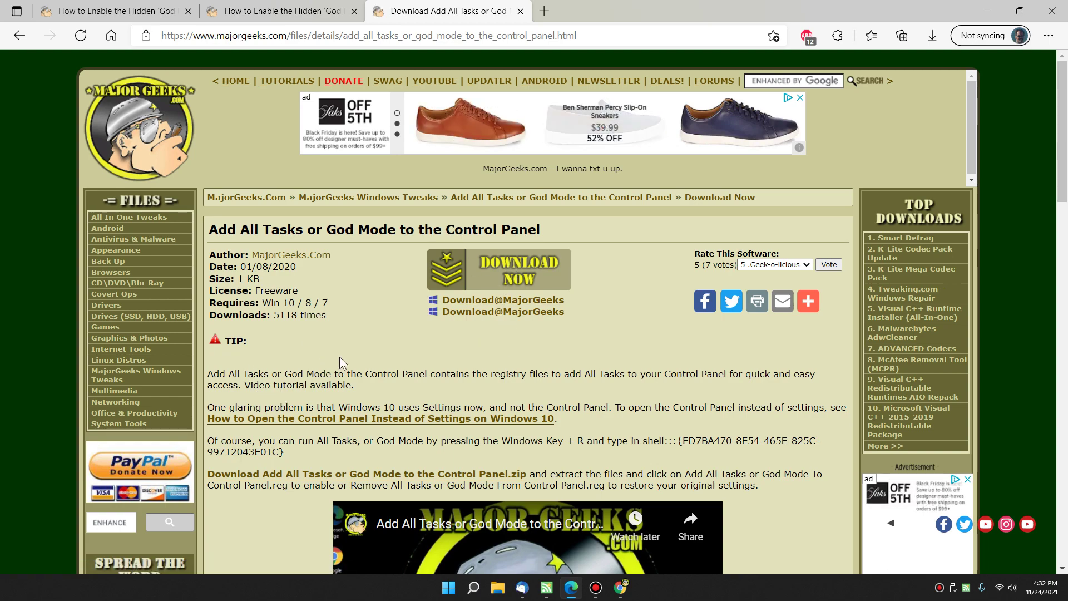
pyautogui.scroll(-4, 265, 339)
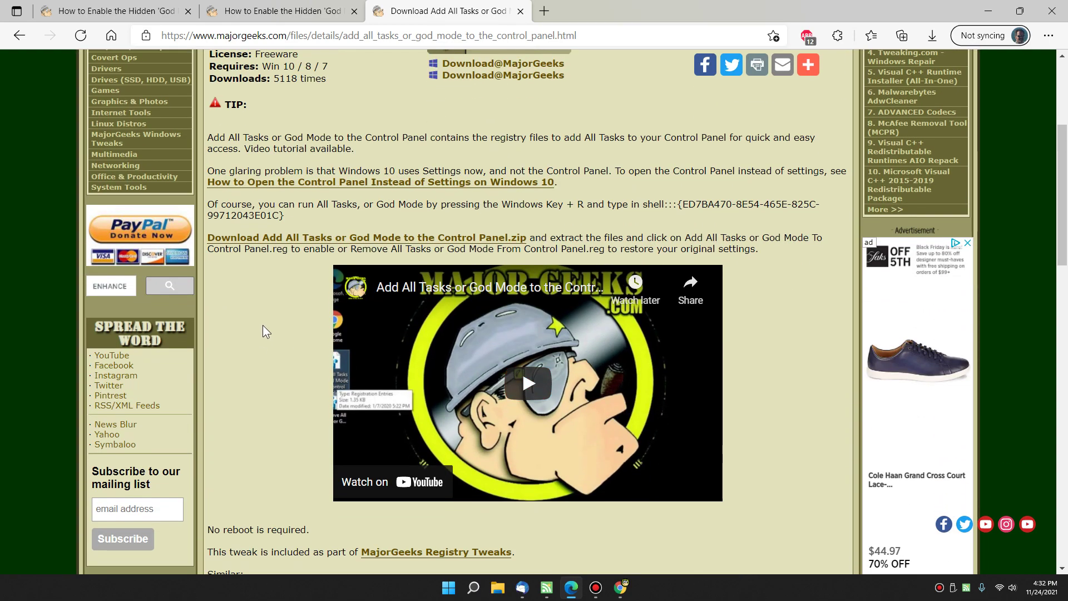
pyautogui.scroll(-3, 295, 250)
pyautogui.scroll(-3, 292, 312)
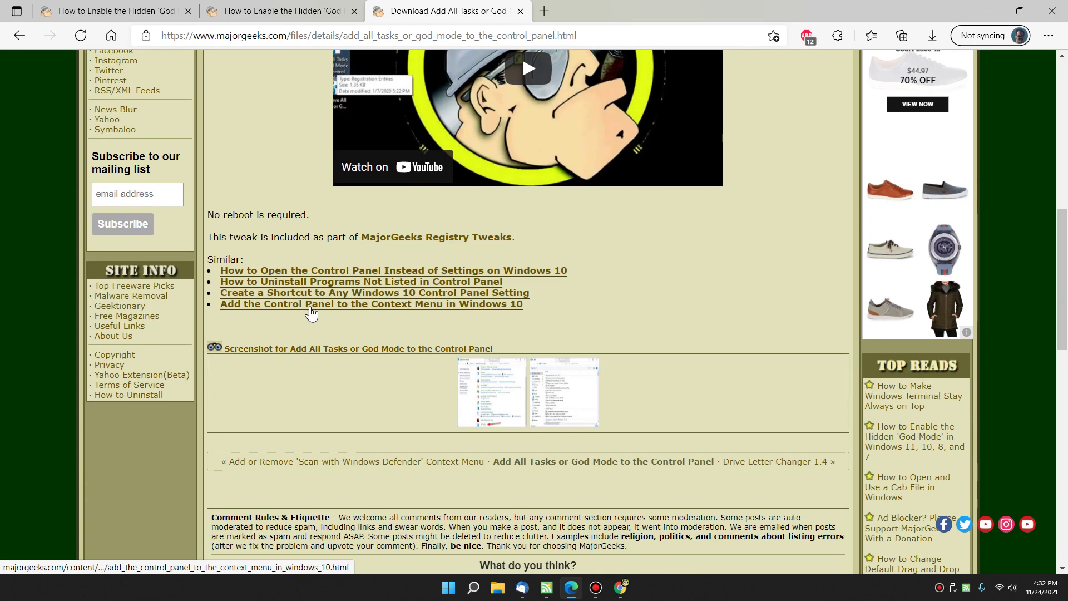
pyautogui.scroll(1, 501, 464)
pyautogui.scroll(3, 495, 445)
pyautogui.scroll(3, 490, 414)
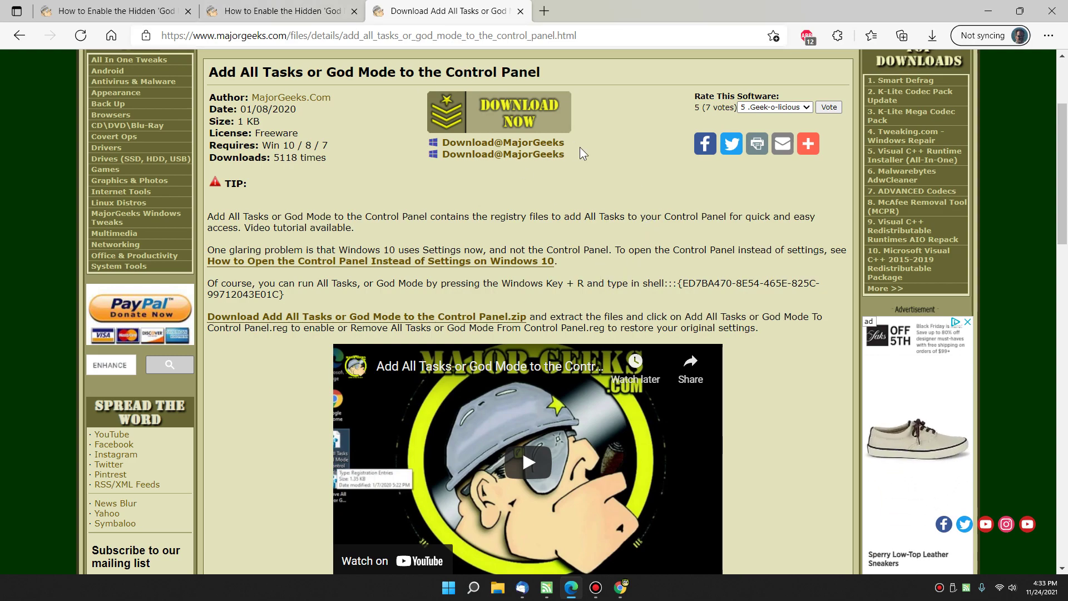
# Switch back to the 'How to Enable the Hidden God Mode' tab and briefly highlight its title
pyautogui.click(284, 13)
pyautogui.scroll(15, 406, 260)
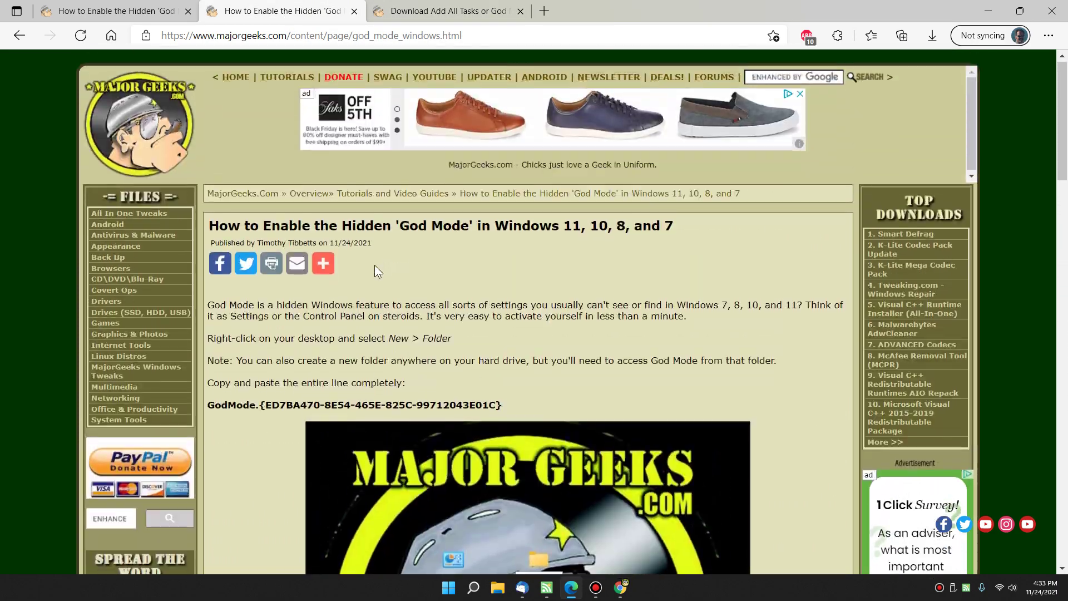
pyautogui.moveTo(308, 230); pyautogui.dragTo(643, 229)
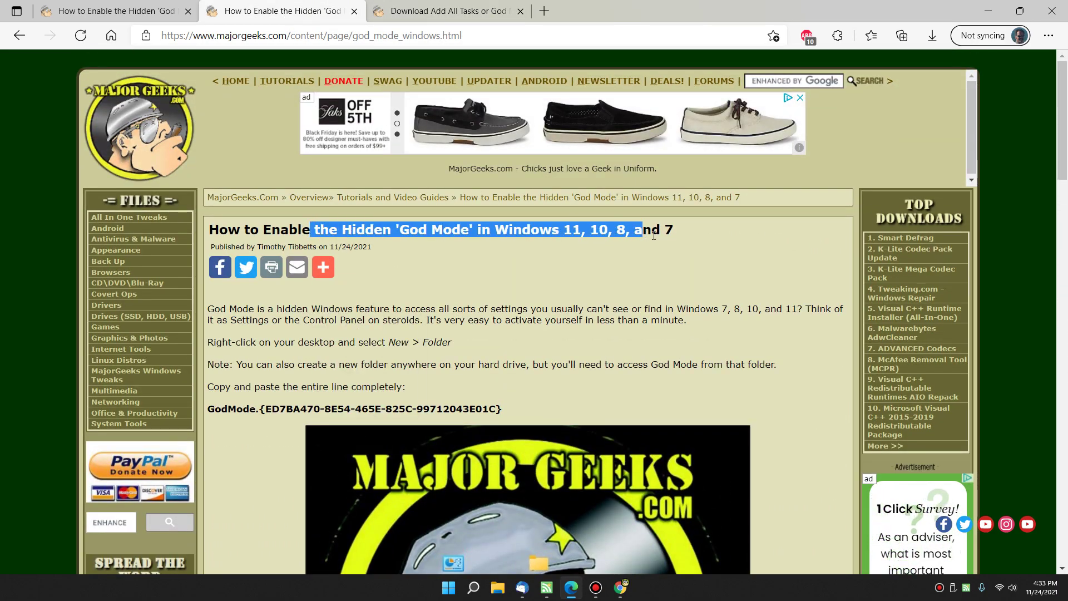
pyautogui.click(797, 307)
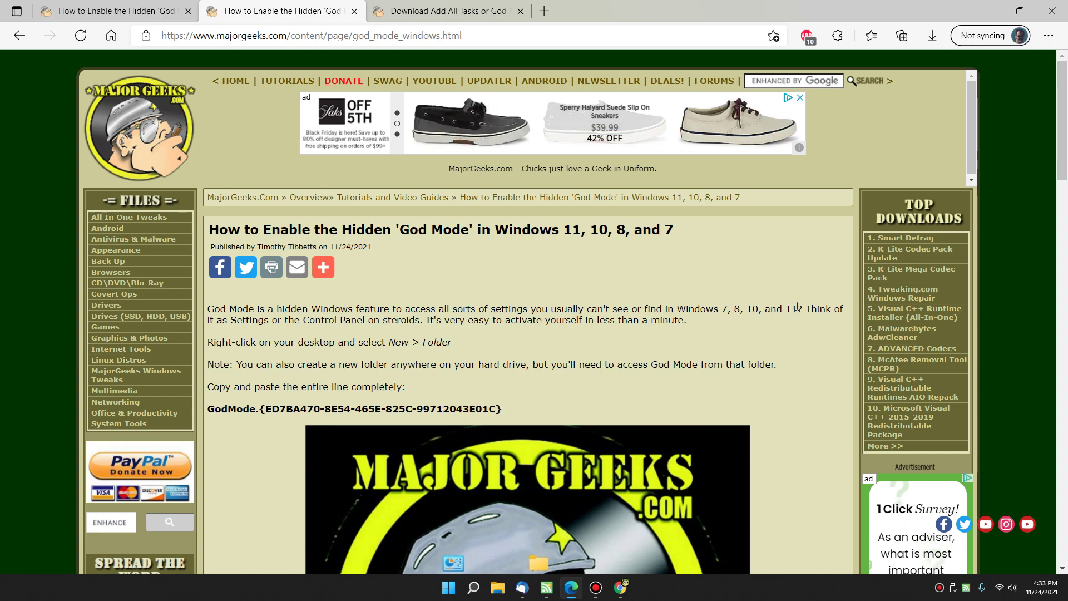